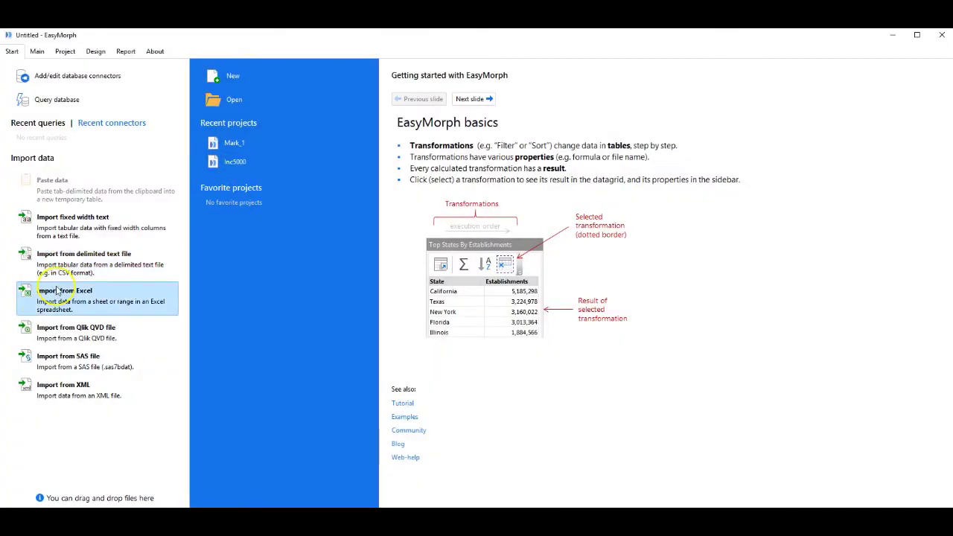
left_click(37, 50)
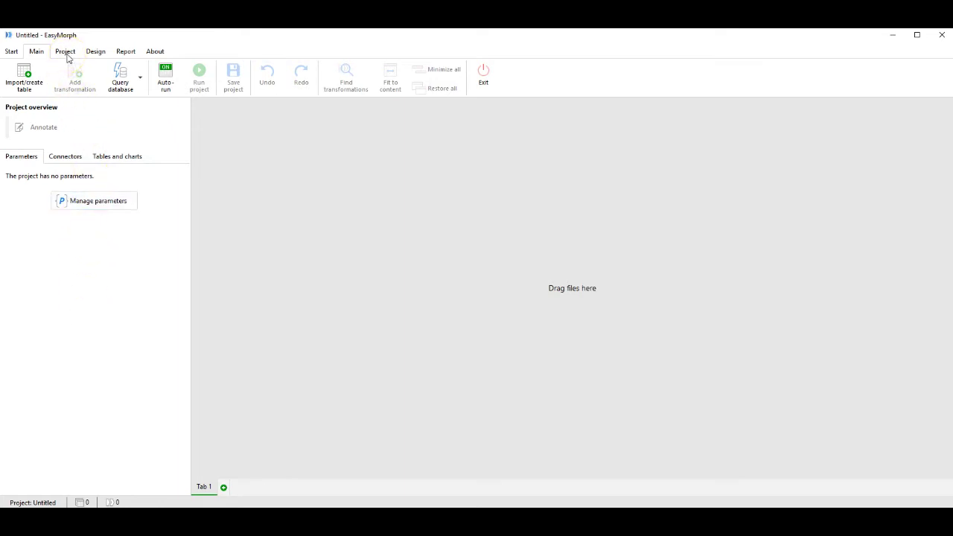
left_click(65, 53)
left_click(95, 53)
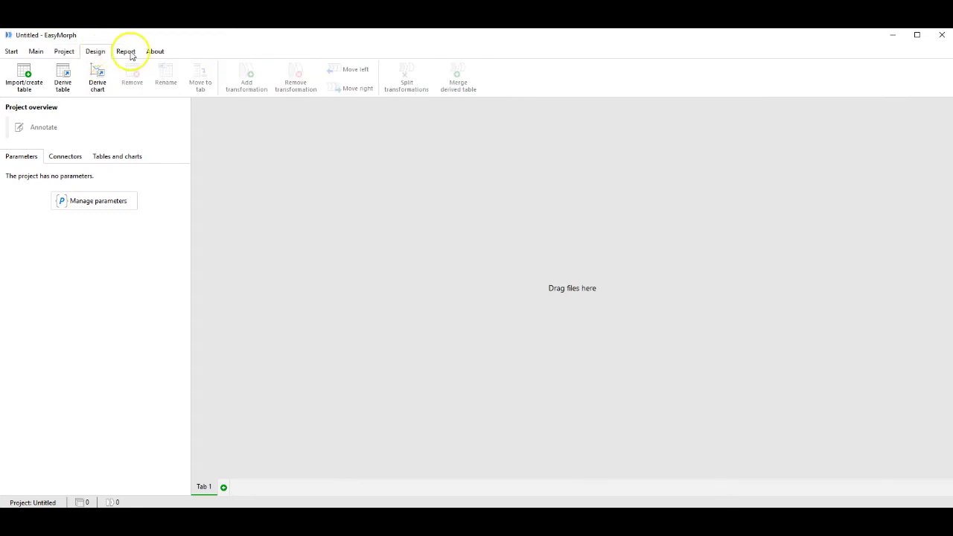
left_click(128, 54)
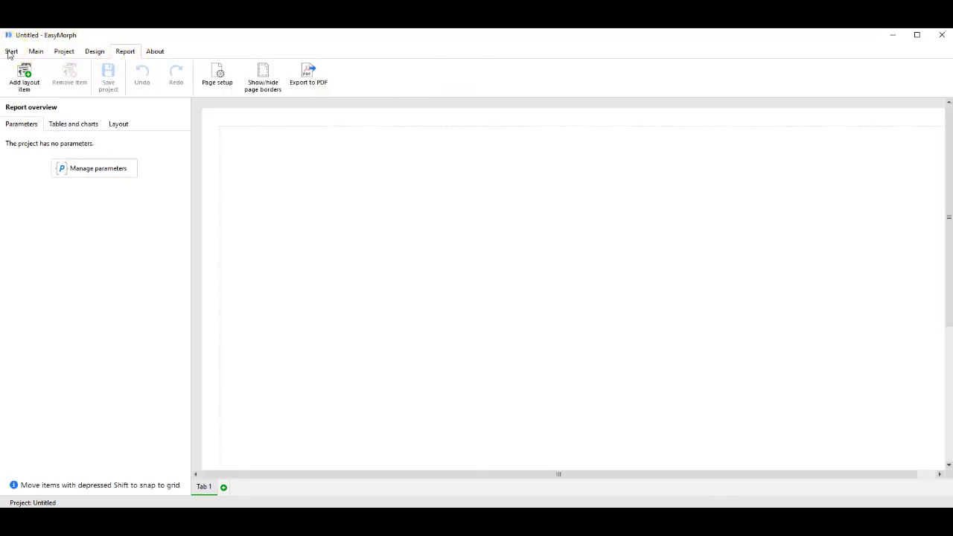
left_click(35, 52)
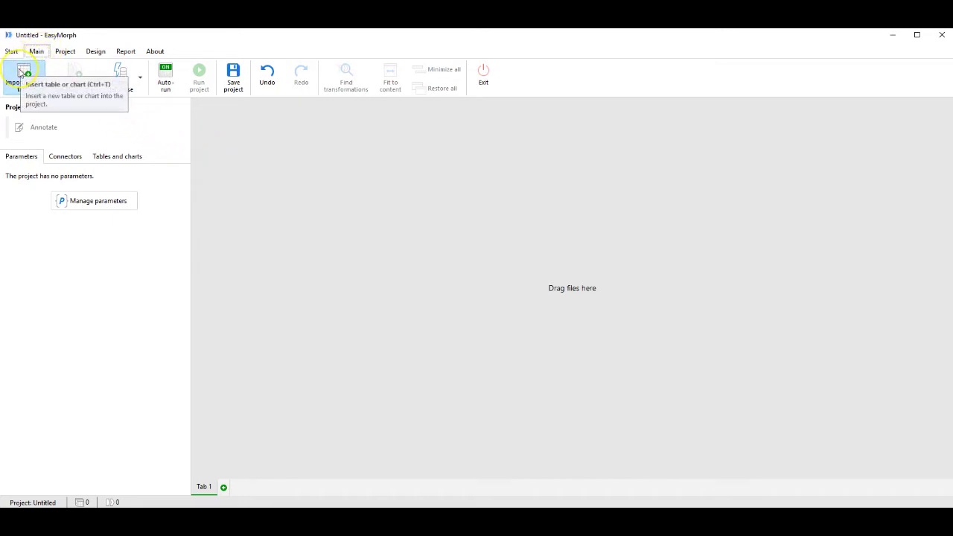
Step: Import states.csv as a delimited text file into Imported table 1
left_click(20, 72)
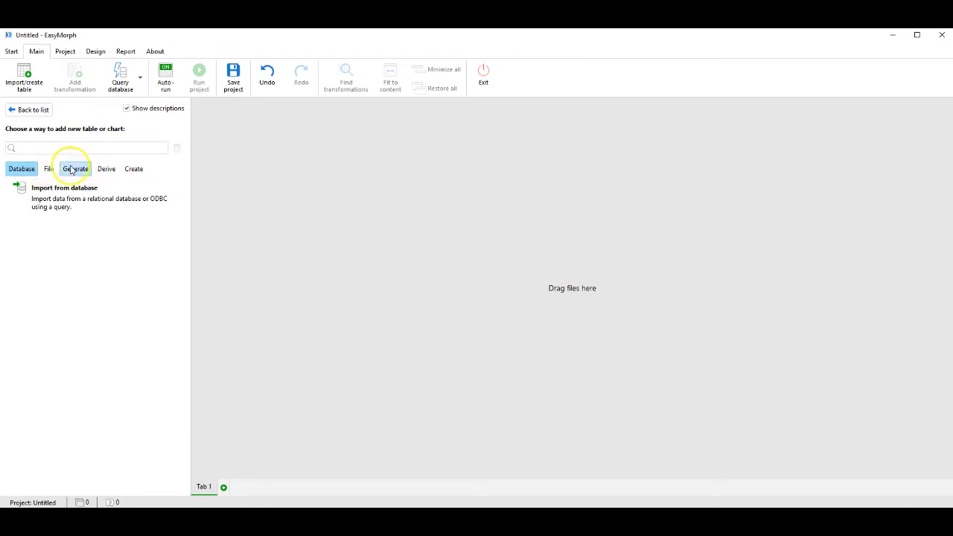
left_click(47, 170)
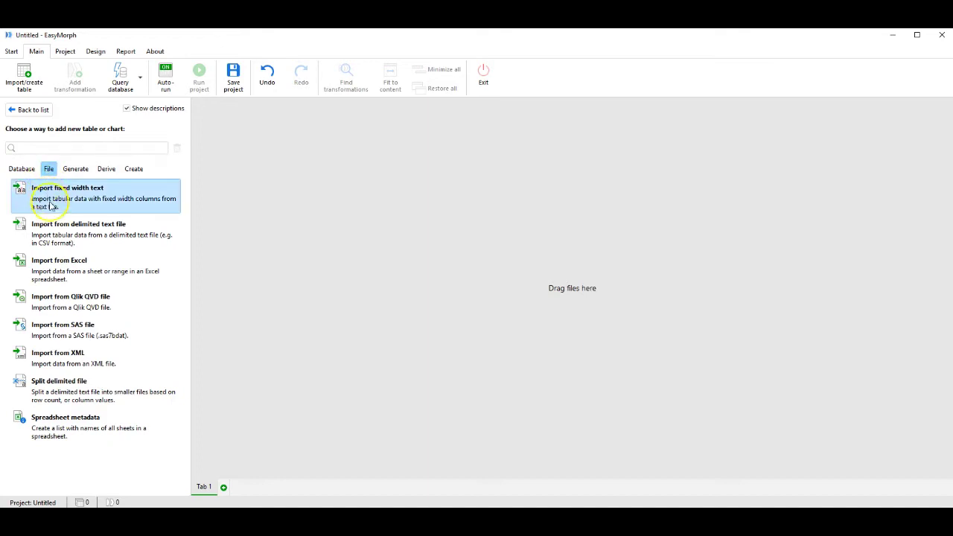
left_click(66, 233)
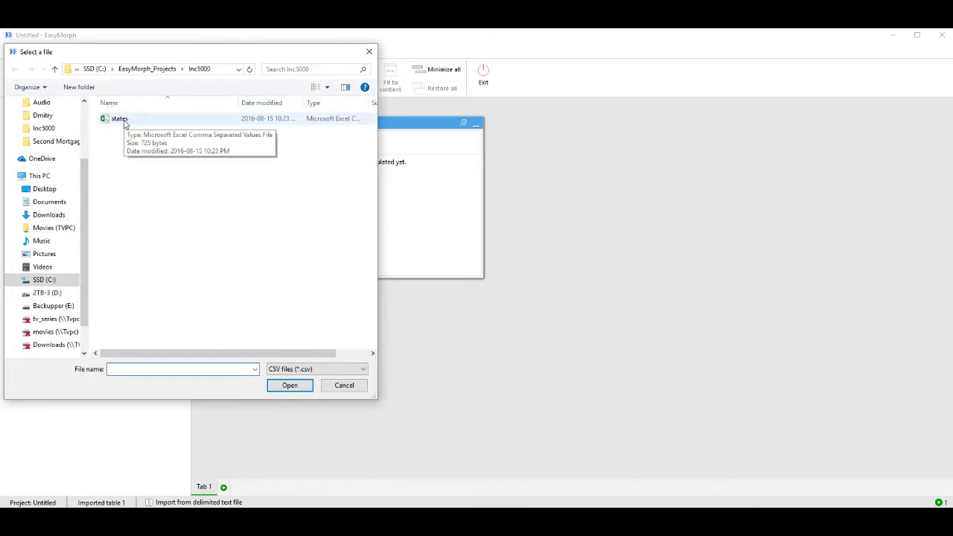
left_click(119, 119)
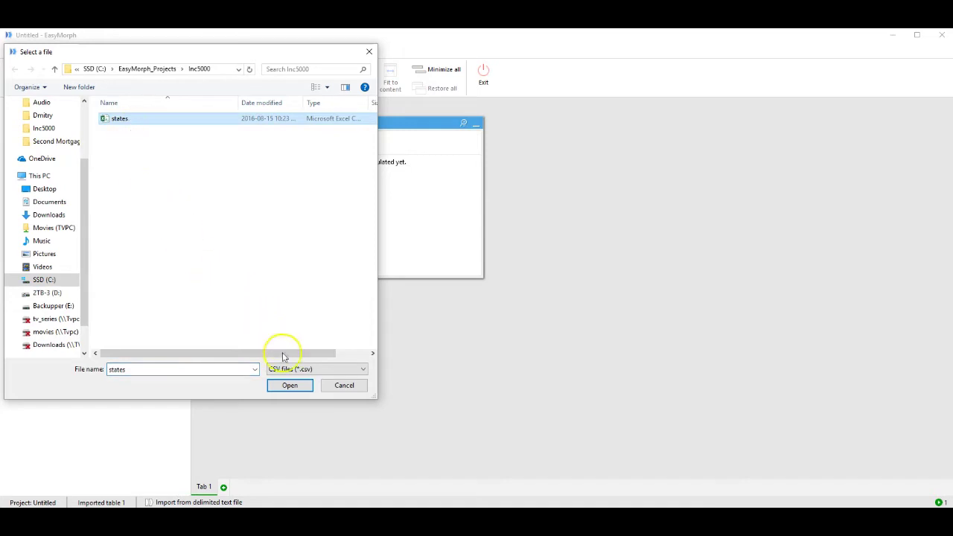
left_click(289, 385)
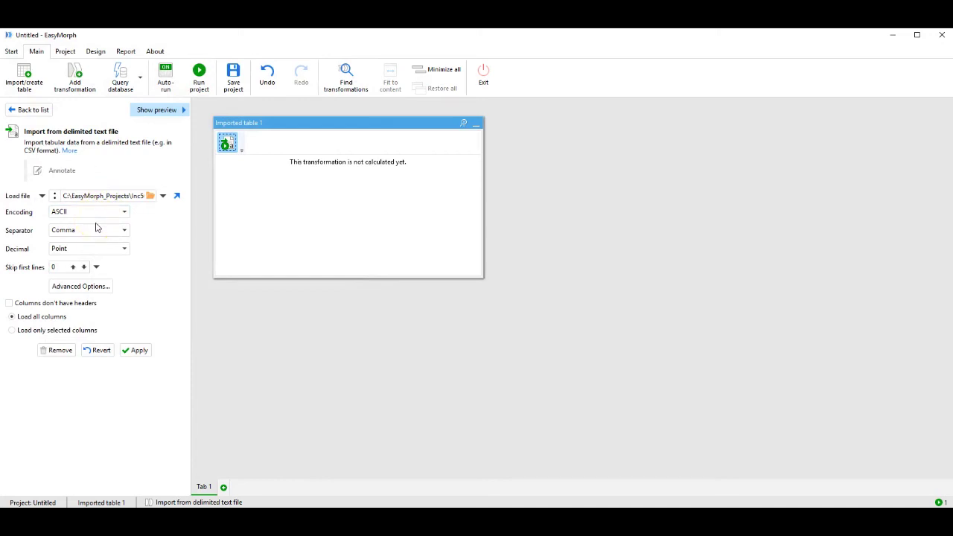
left_click(136, 350)
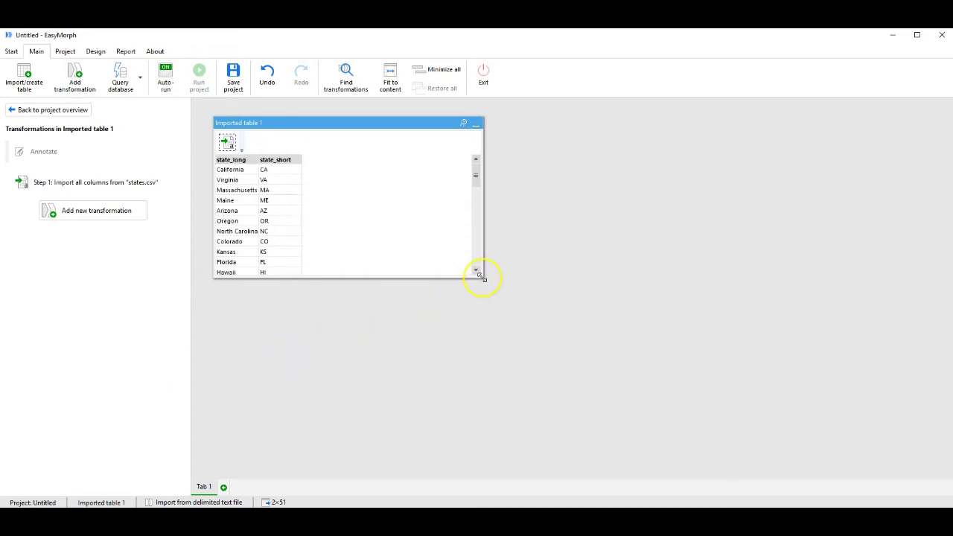
Step: Enlarge the Imported table 1 window and widen its state_long column
left_click_drag(481, 275, 502, 377)
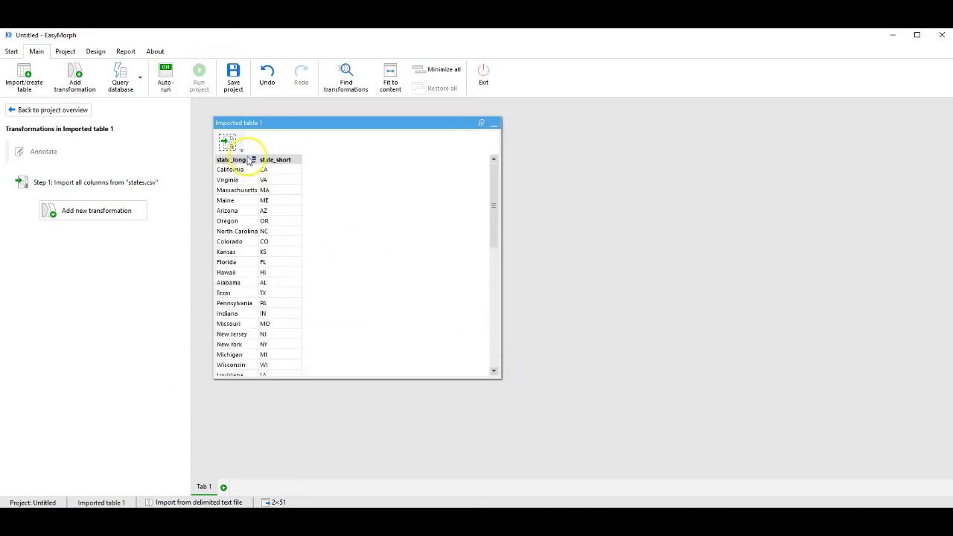
left_click_drag(258, 161, 399, 164)
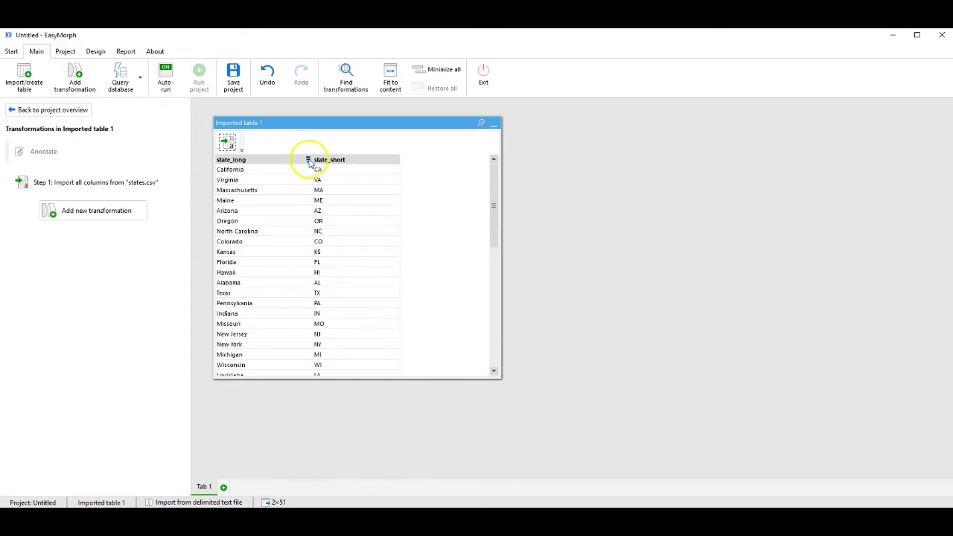
left_click(308, 161)
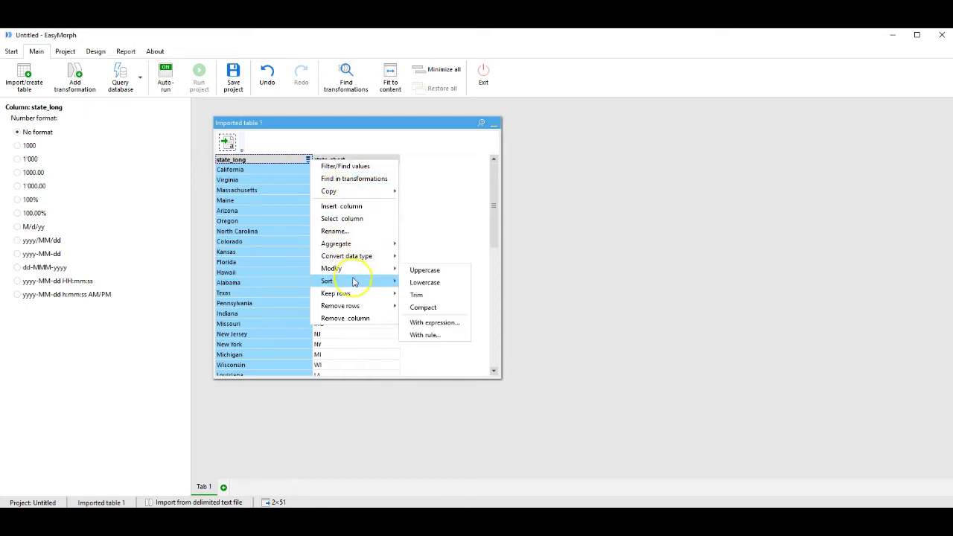
mouse_move(355, 281)
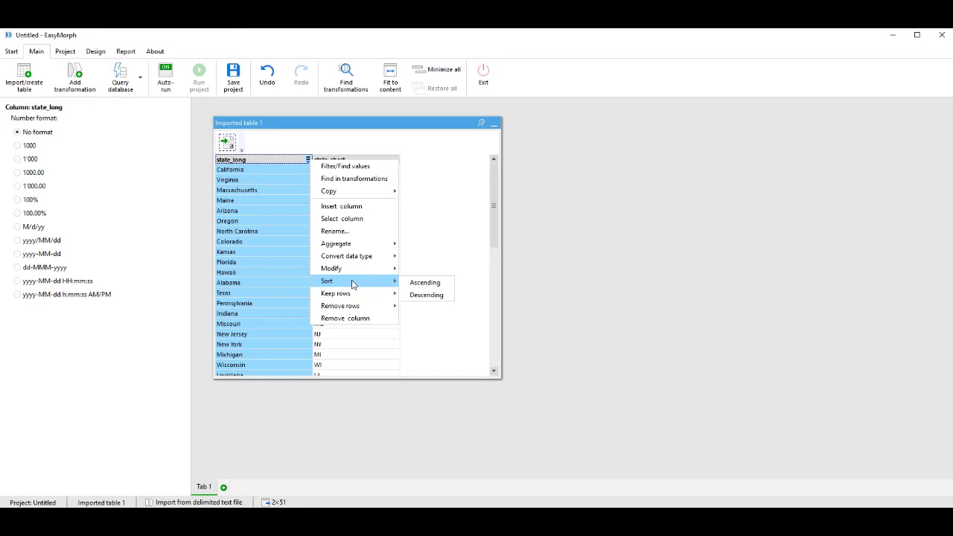
left_click(539, 270)
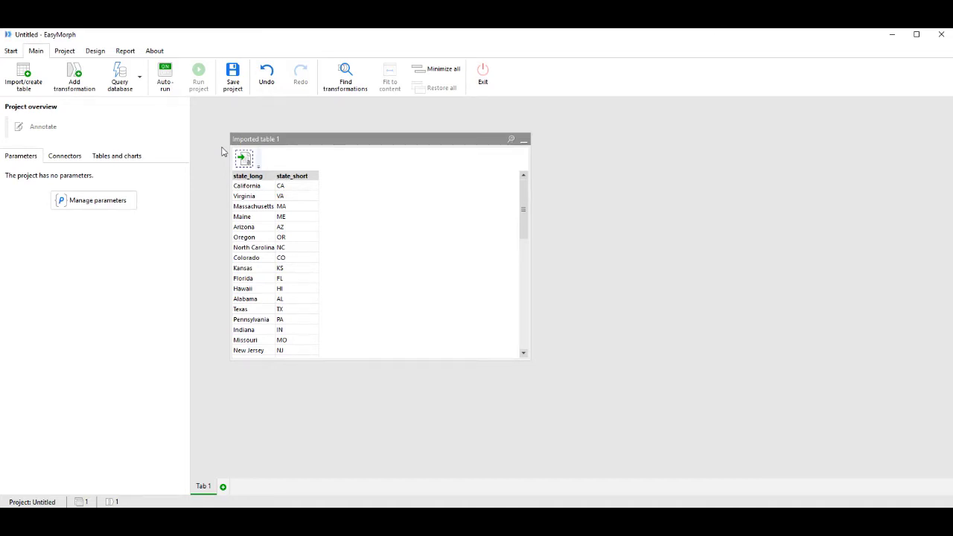
Step: Create a shared SQLite connector named Companies that points to Companies.db
left_click(11, 51)
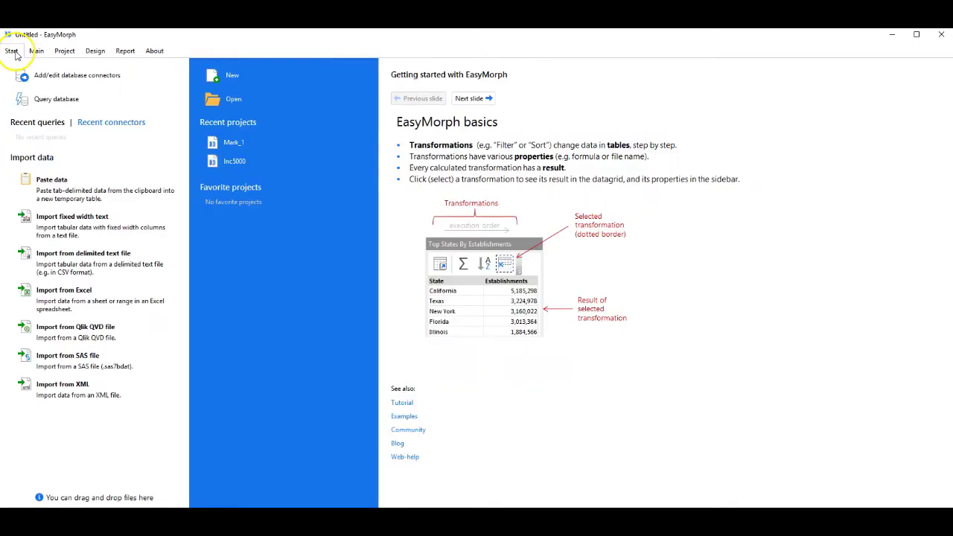
left_click(66, 78)
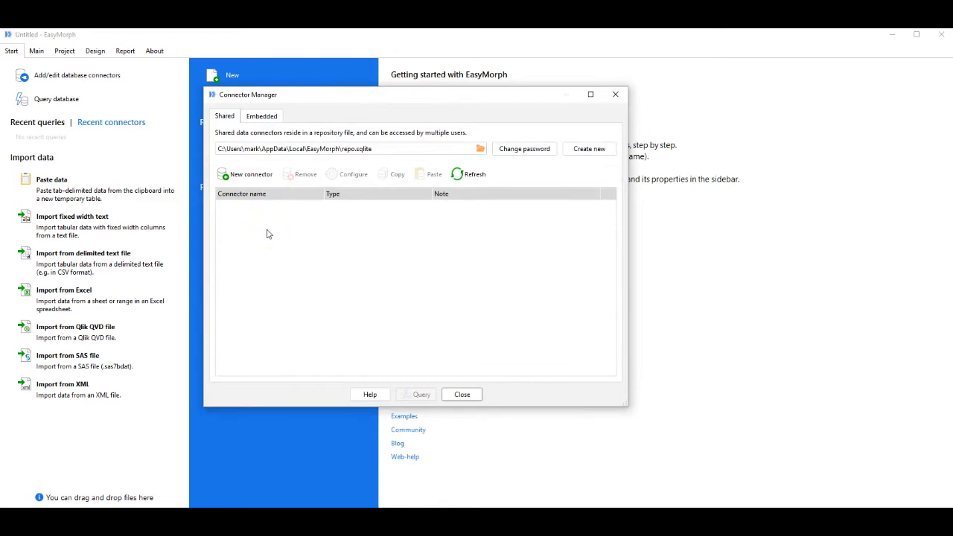
left_click(270, 227)
left_click(251, 176)
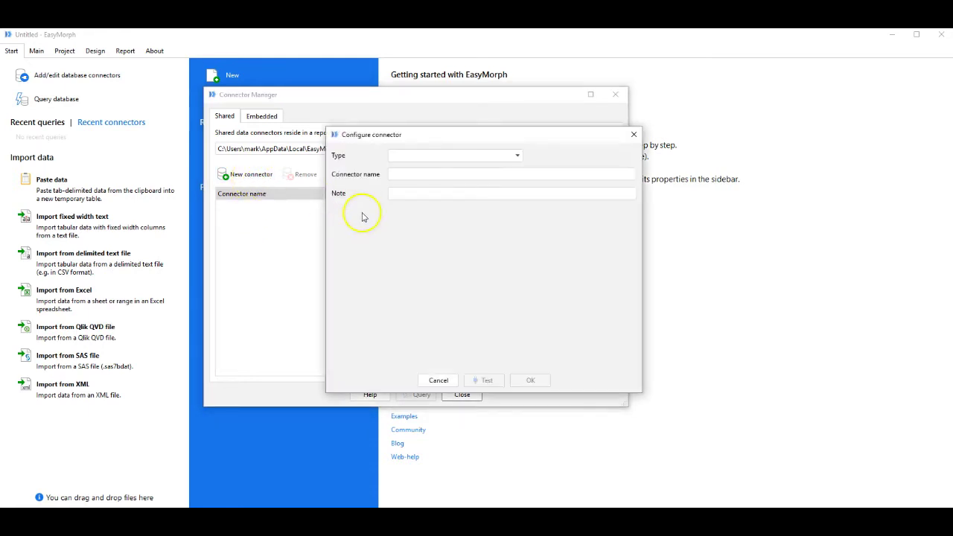
left_click(515, 157)
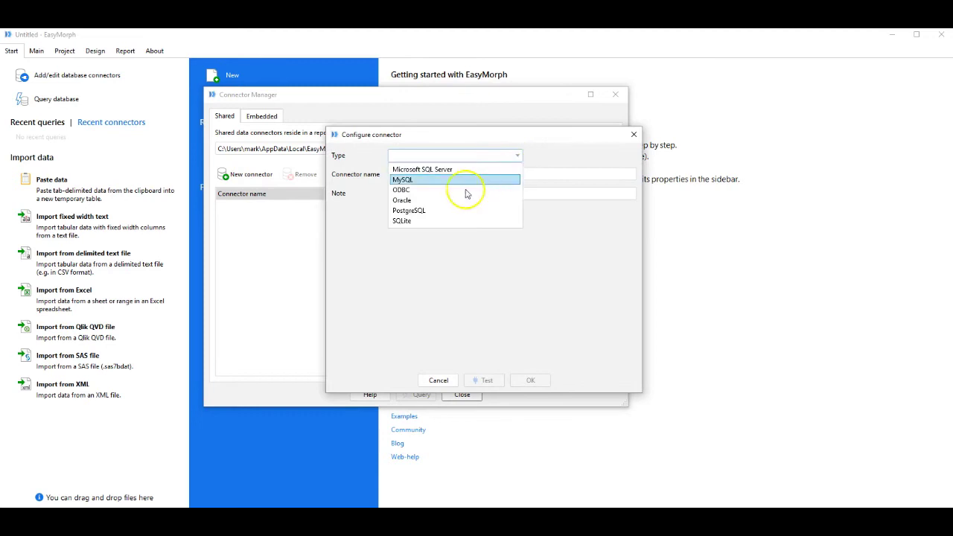
left_click(434, 220)
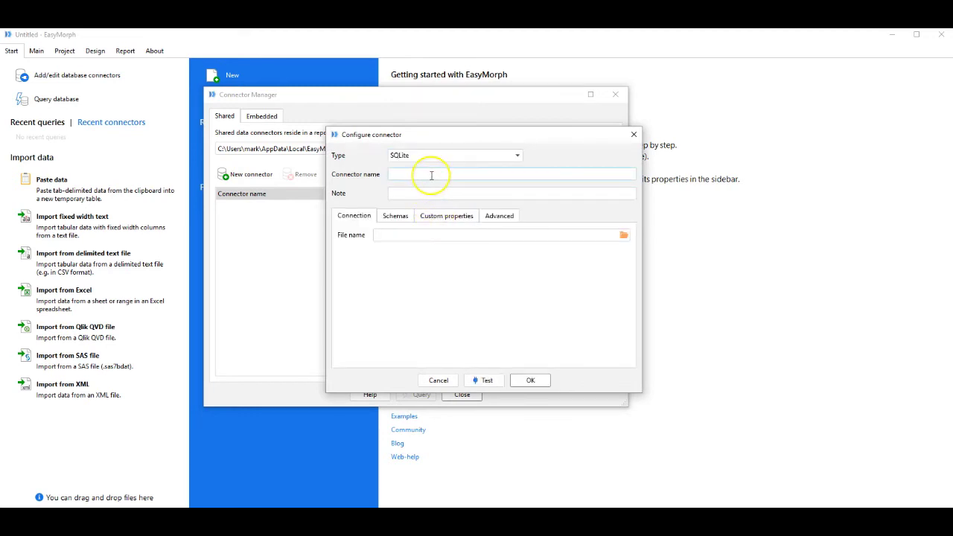
type("Companies")
left_click(622, 235)
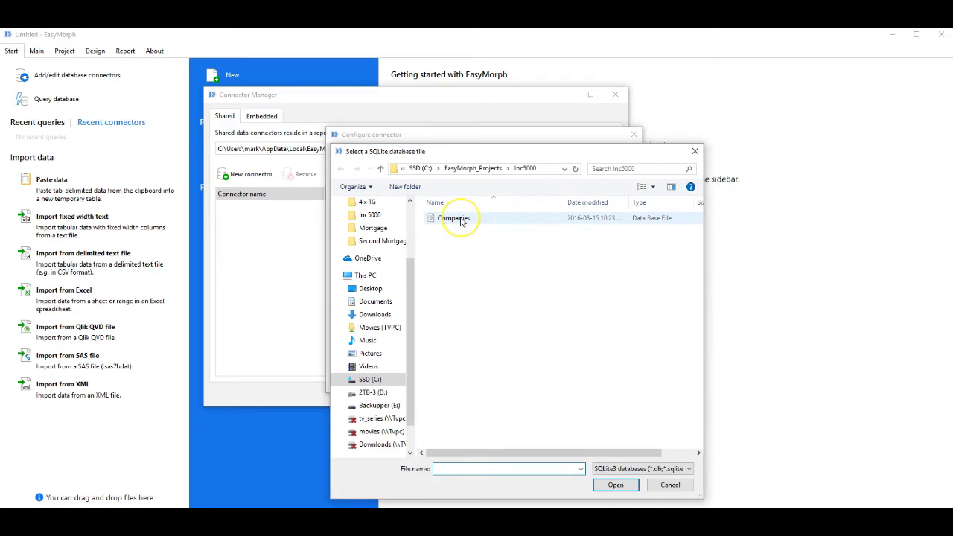
left_click(460, 221)
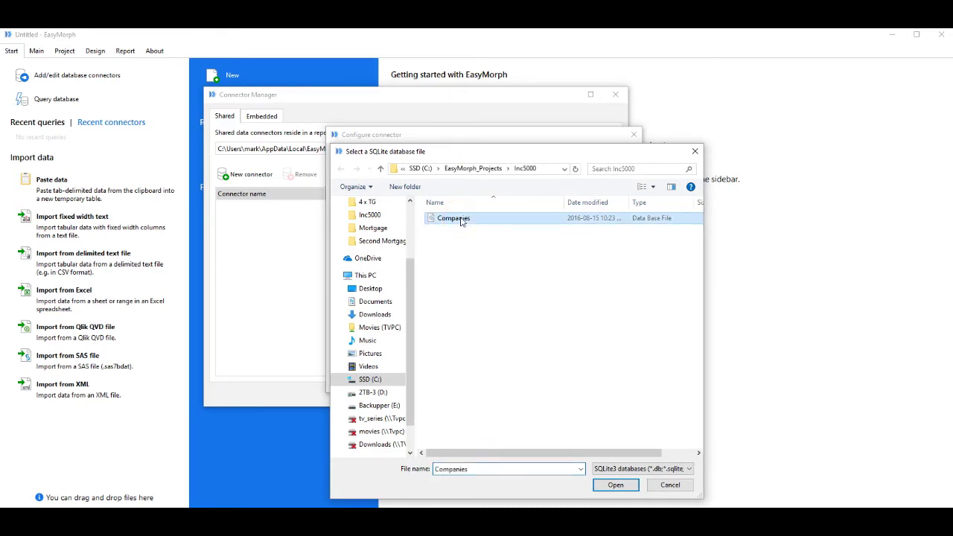
left_click(615, 485)
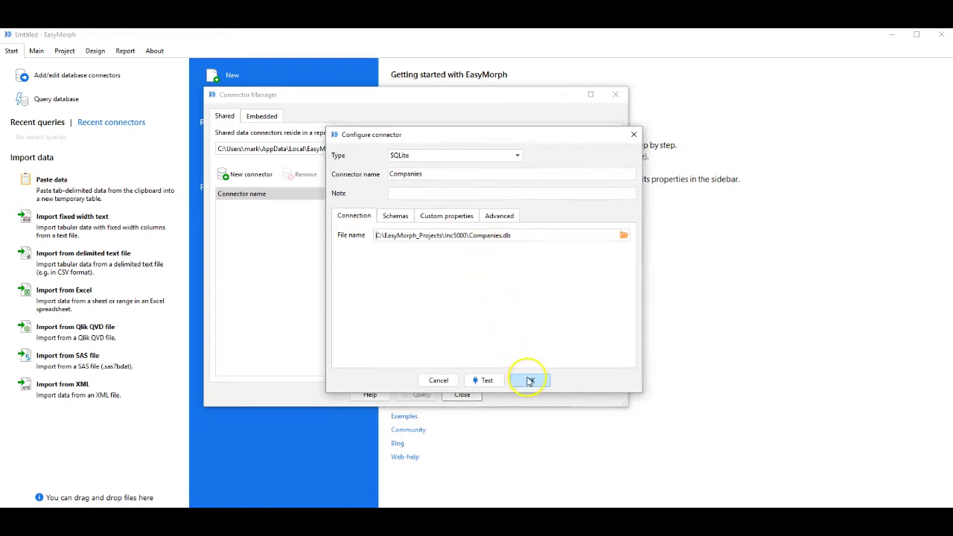
left_click(530, 381)
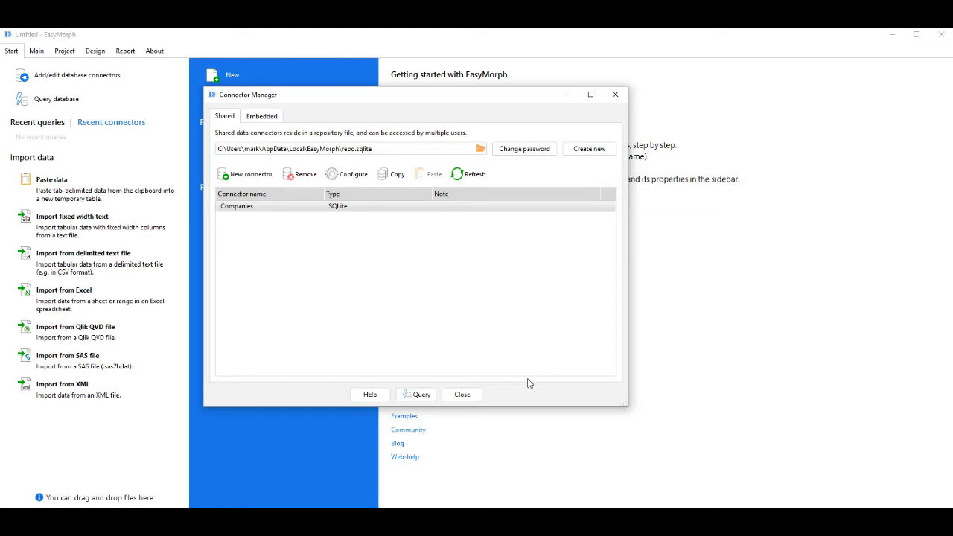
Step: Start a query on the main.companies table with the Companies connector and clear all fields
left_click(427, 395)
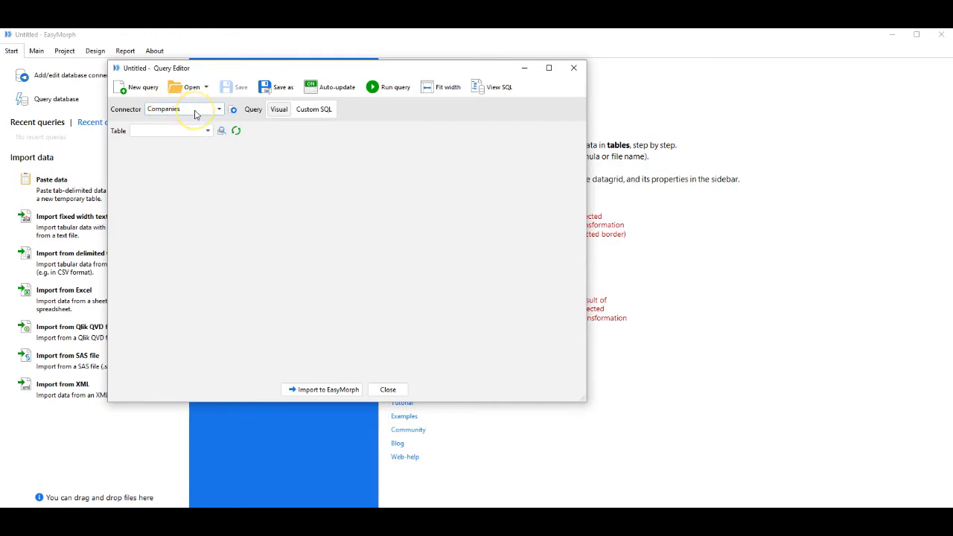
left_click(207, 131)
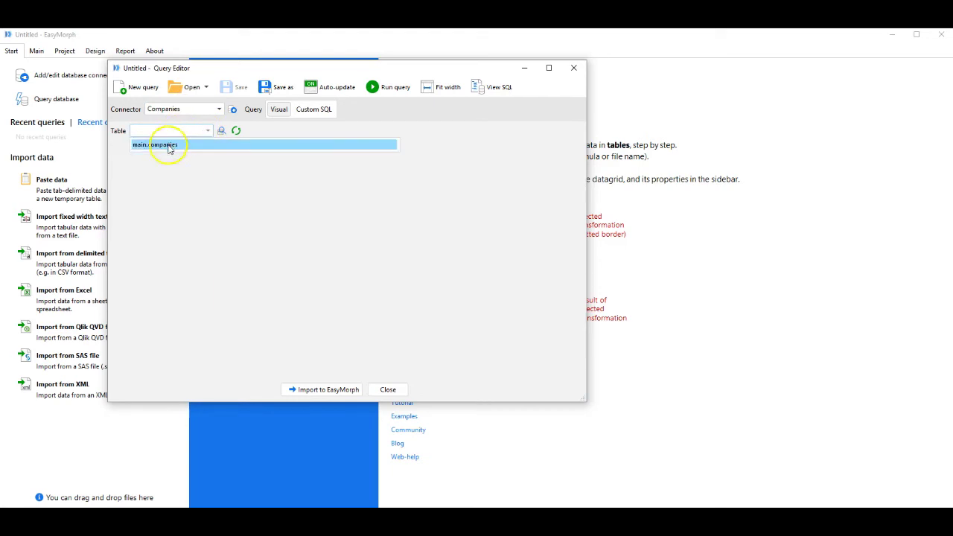
left_click(169, 147)
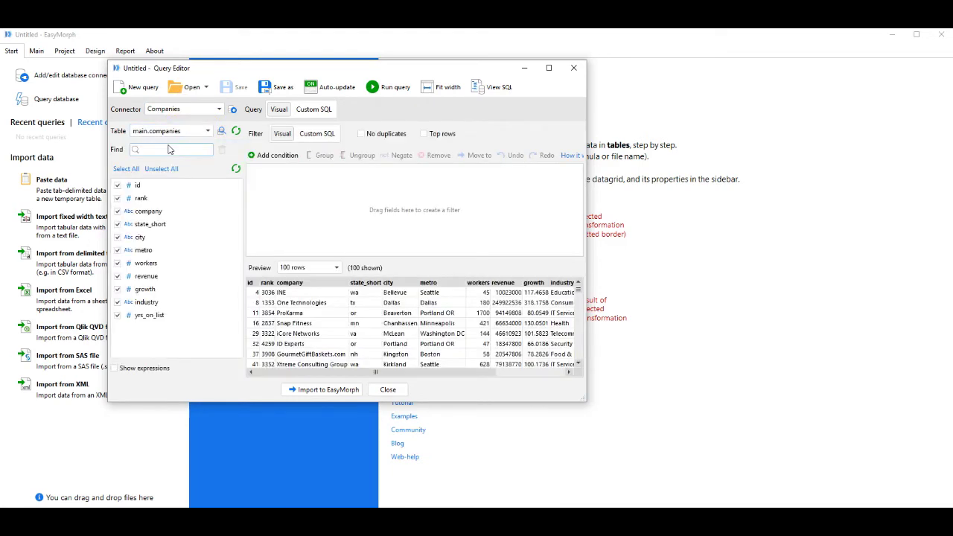
left_click(143, 151)
left_click(162, 196)
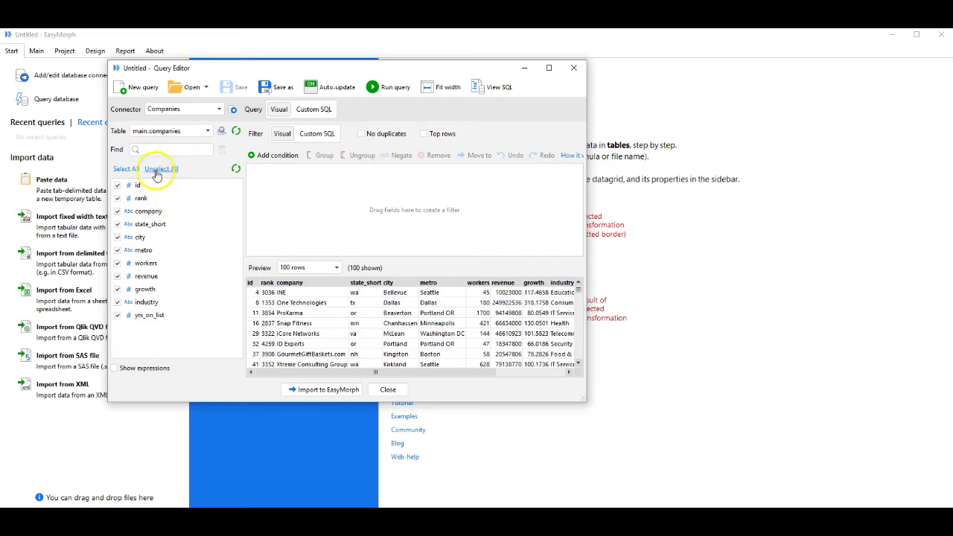
left_click(156, 173)
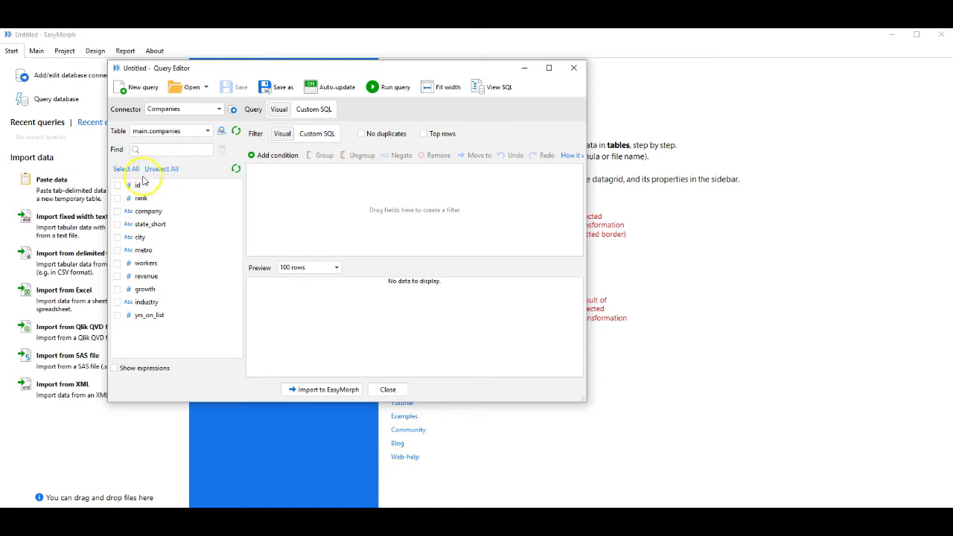
Step: Include company, city, workers, revenue and state_short in the query
left_click(117, 212)
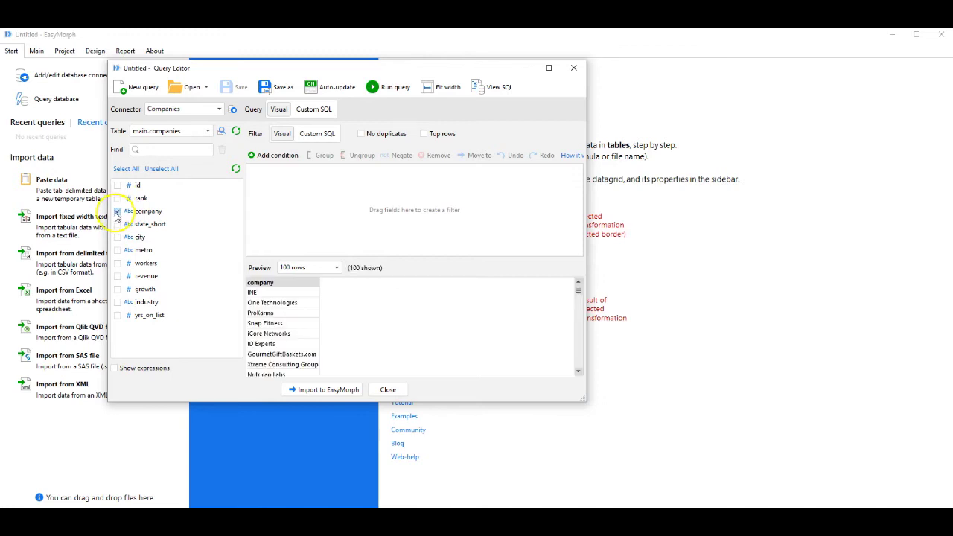
left_click(117, 237)
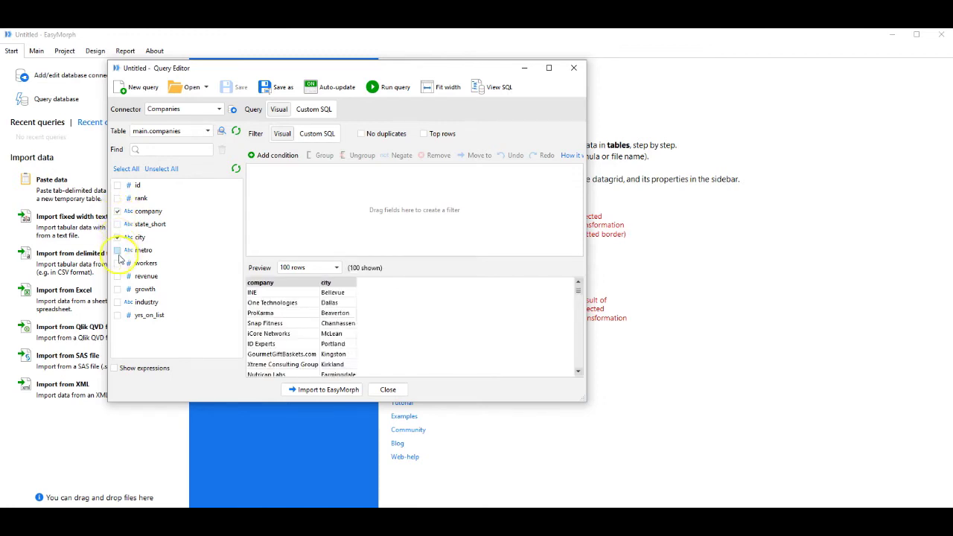
left_click(117, 263)
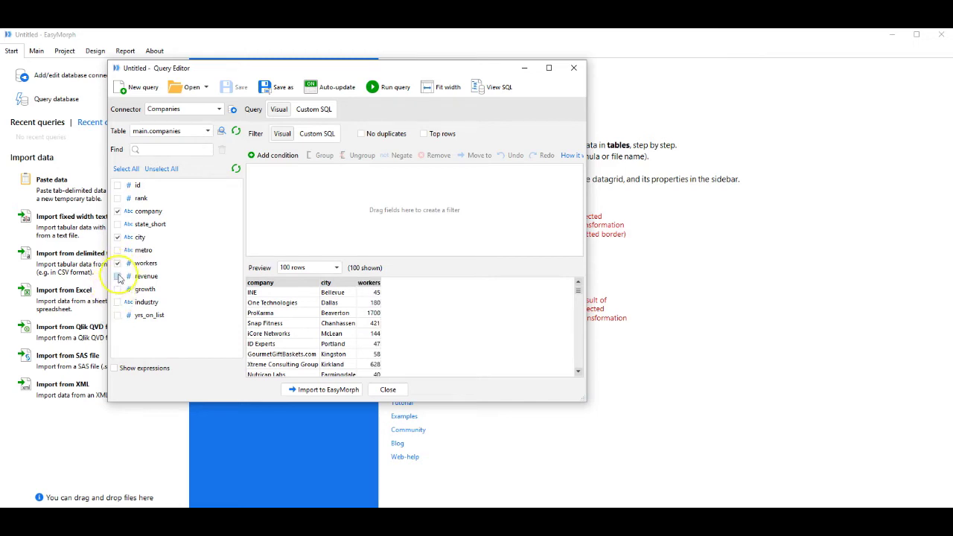
left_click(117, 276)
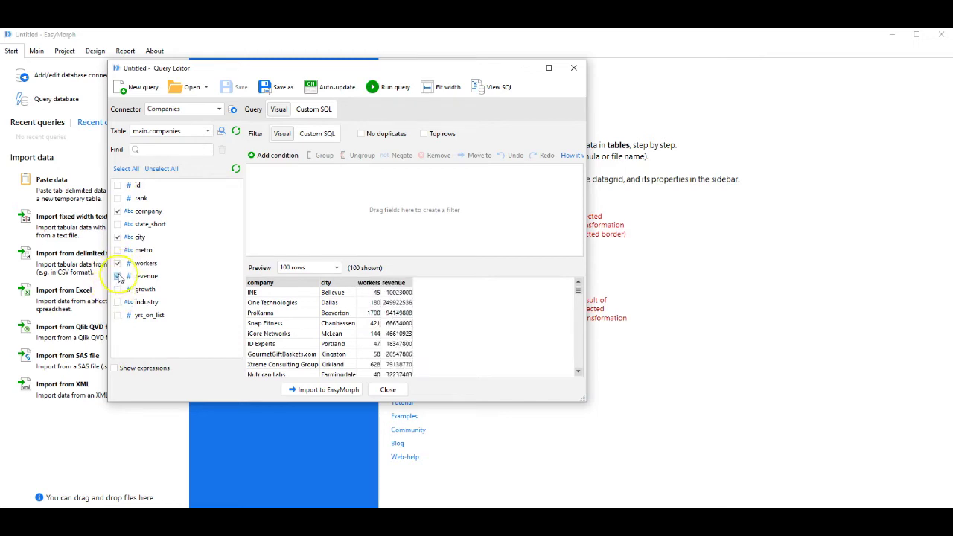
left_click(117, 224)
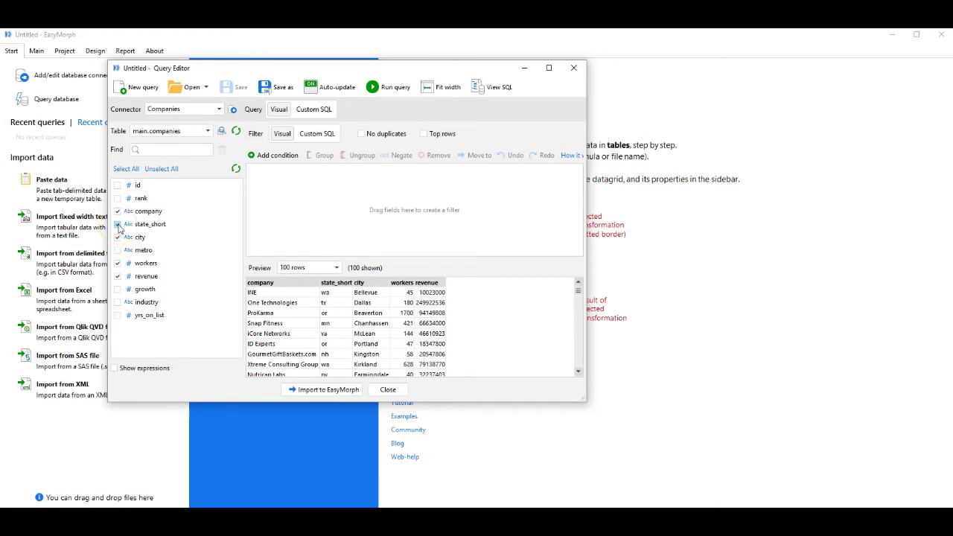
left_click(146, 265)
Step: Filter the companies query to rows where workers is greater than 50
left_click_drag(146, 266, 300, 216)
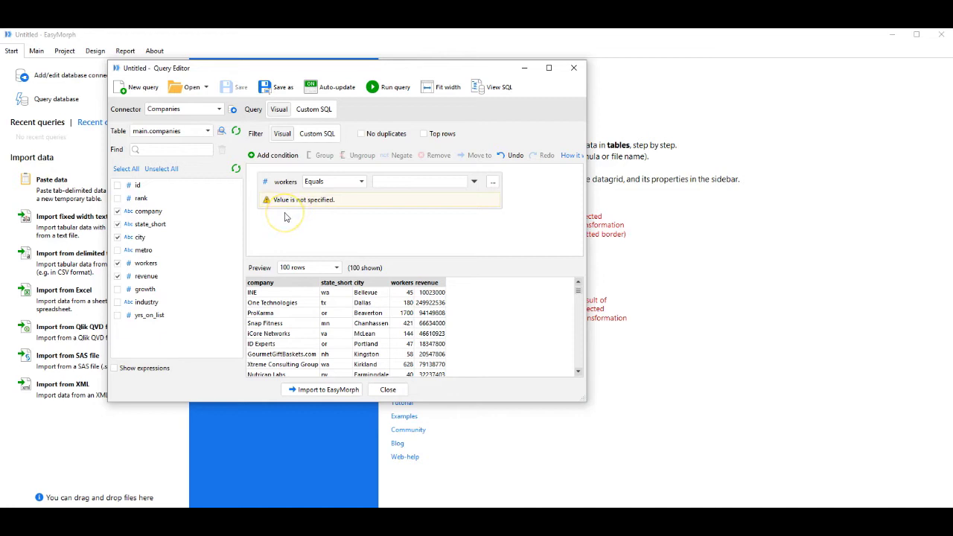
left_click(361, 182)
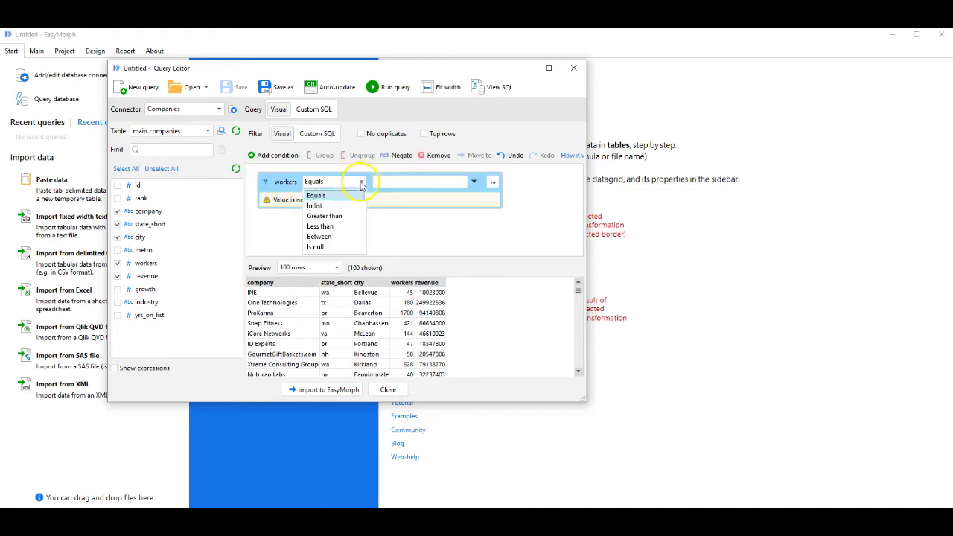
left_click(339, 216)
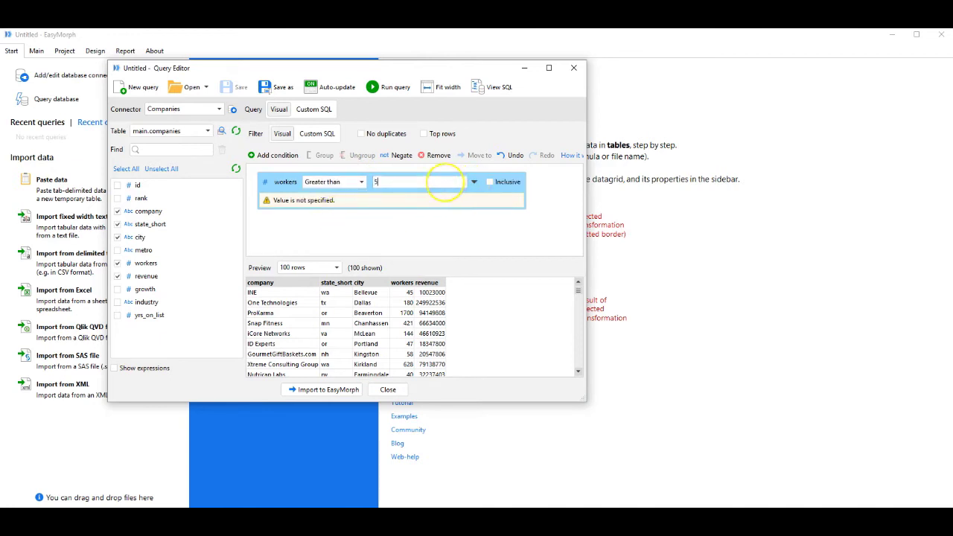
left_click(360, 203)
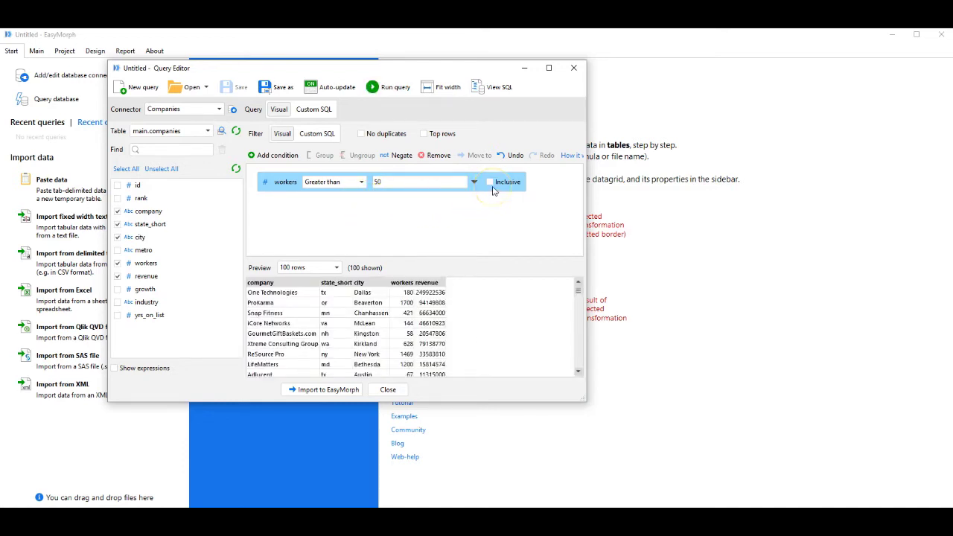
left_click(409, 208)
mouse_move(578, 293)
left_mouse_down()
mouse_move(581, 342)
mouse_move(583, 292)
left_mouse_up()
Step: Import the filtered data as companies 1, placed and enlarged beside Imported table 1
left_click(338, 391)
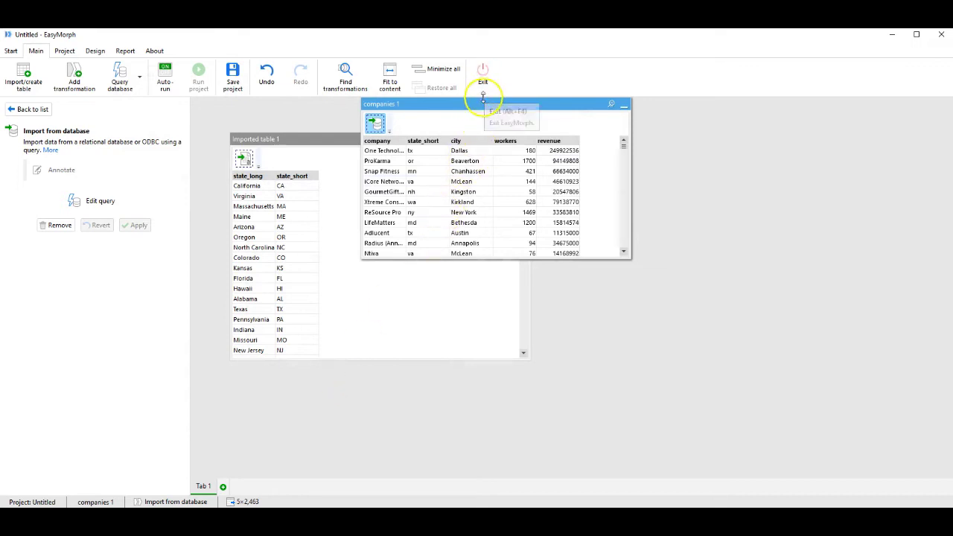
left_click_drag(481, 106, 673, 139)
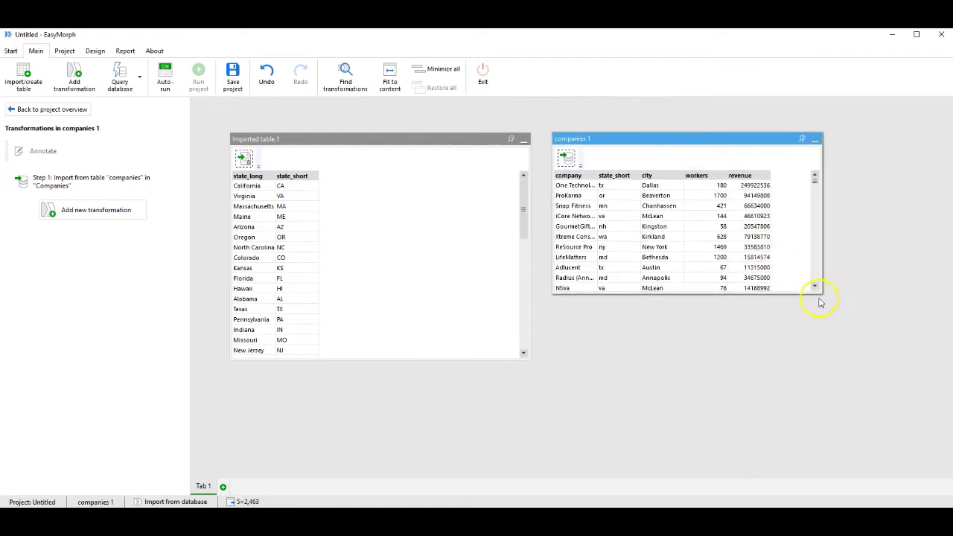
left_click_drag(824, 295, 881, 368)
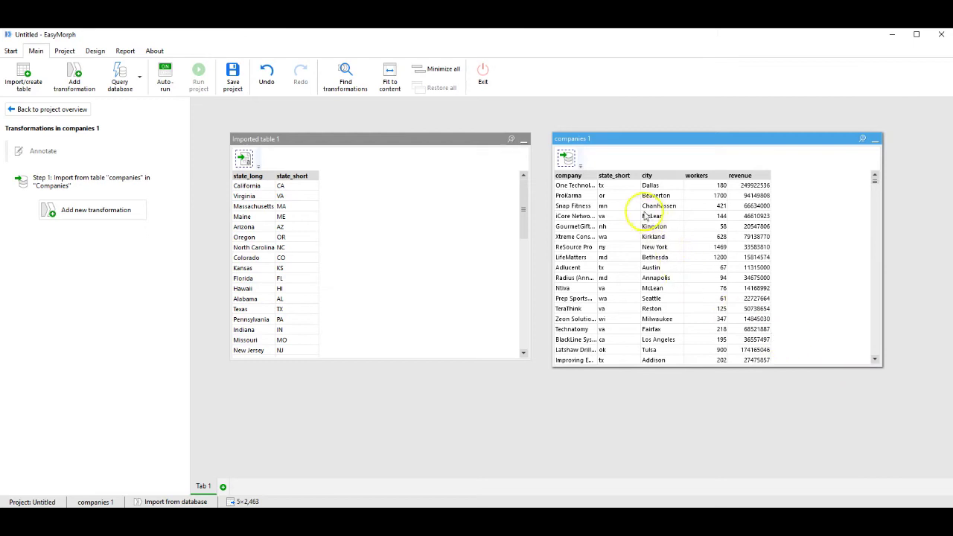
Step: Widen the company column of companies 1 so full names show
mouse_move(593, 177)
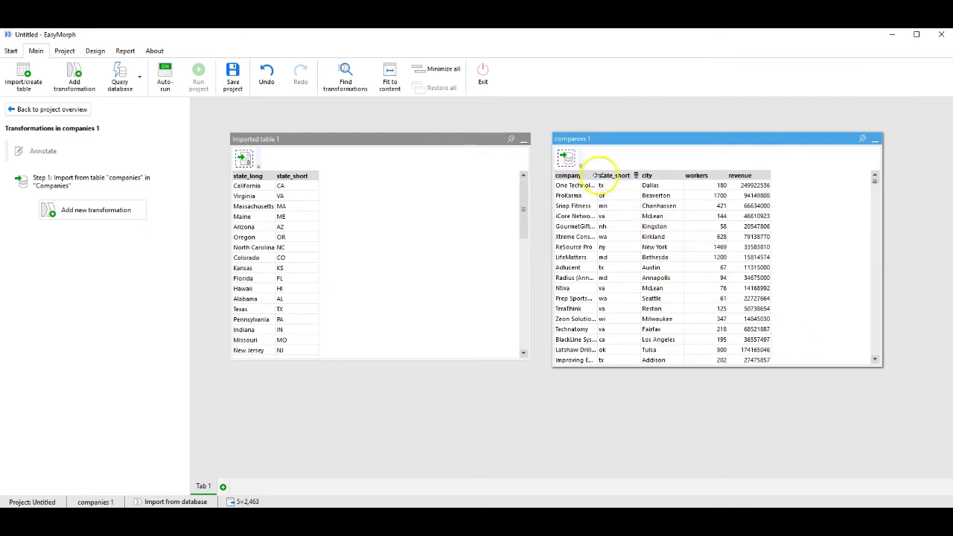
left_click_drag(593, 175, 703, 177)
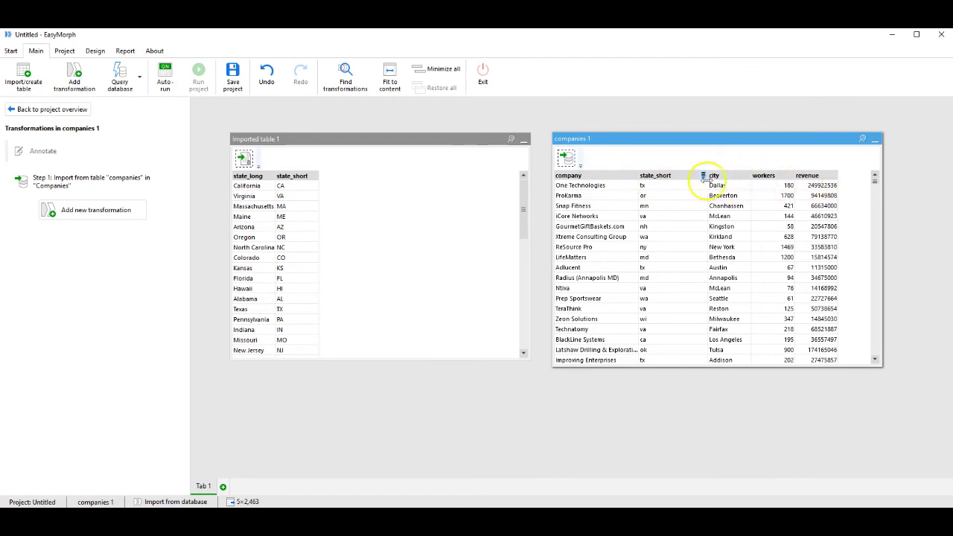
left_click(704, 178)
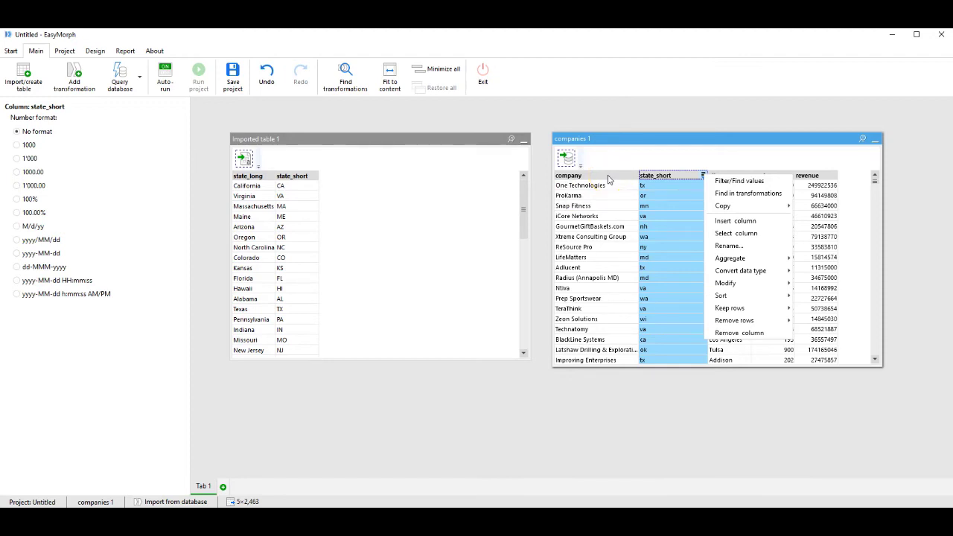
left_click(576, 106)
left_click(579, 111)
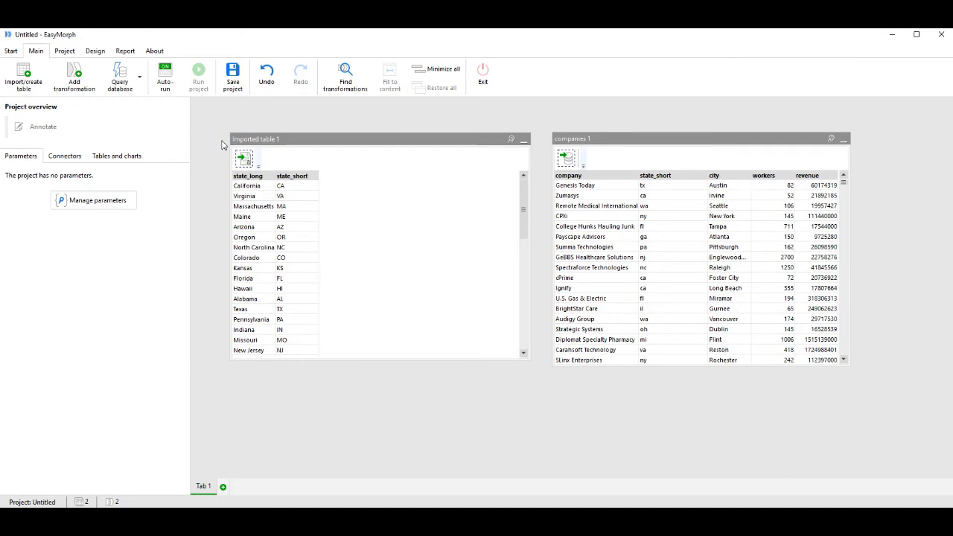
Step: Add a Calculate new column(s) step to companies 1, abandoning an Append another table attempt
left_click(75, 84)
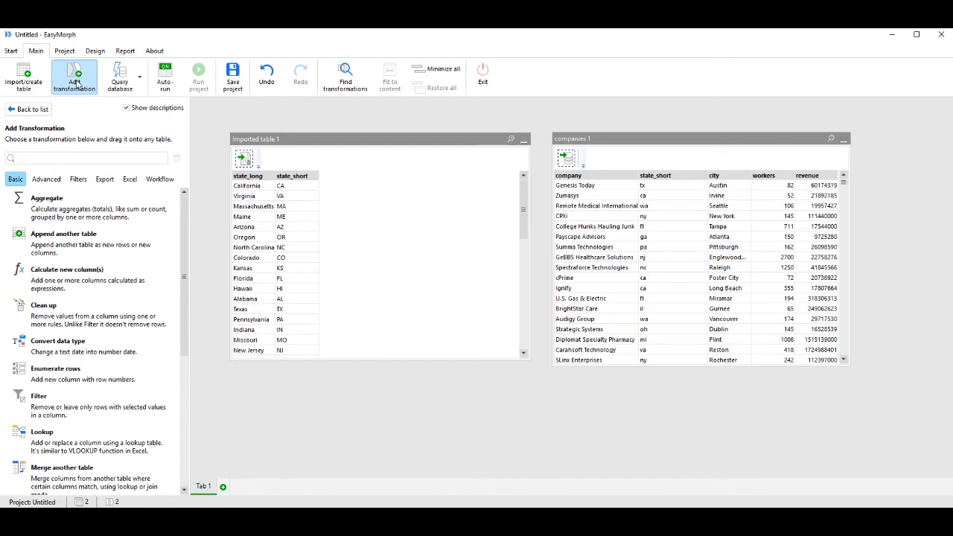
double_click(75, 274)
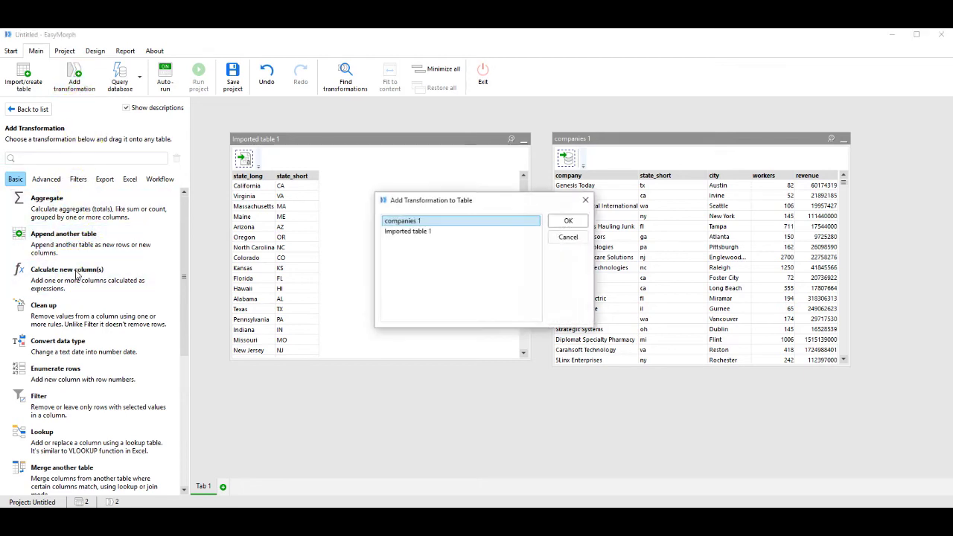
left_click(398, 221)
key("BackSpace")
key("BackSpace")
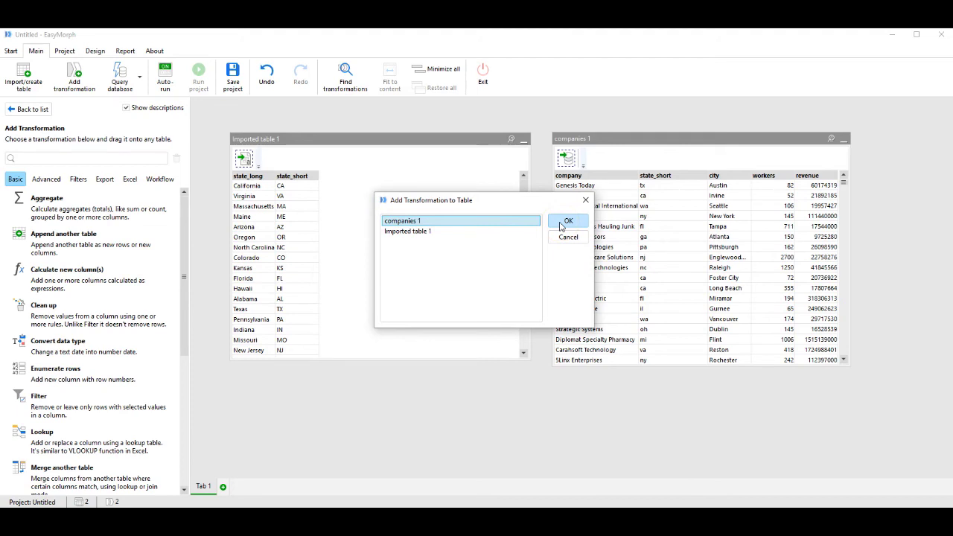
left_click(567, 237)
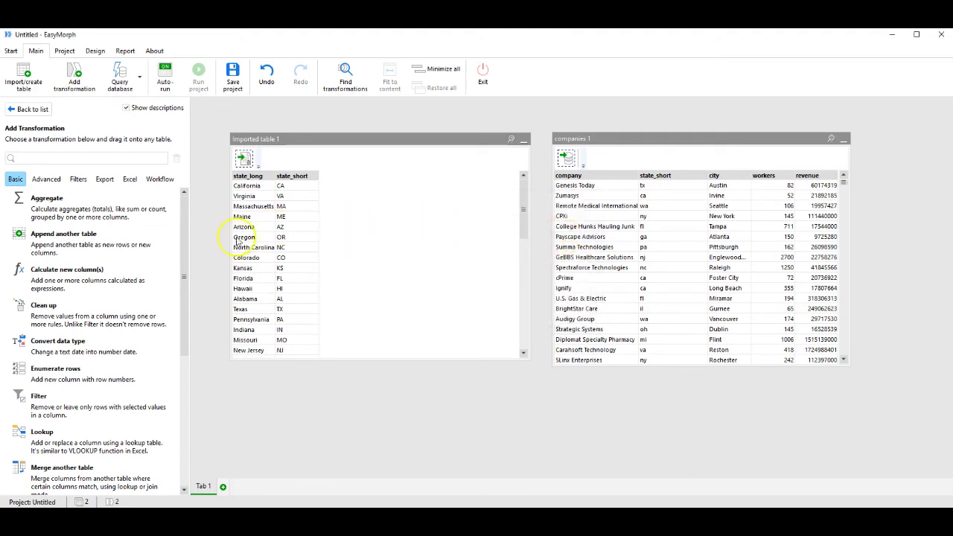
left_click(101, 271)
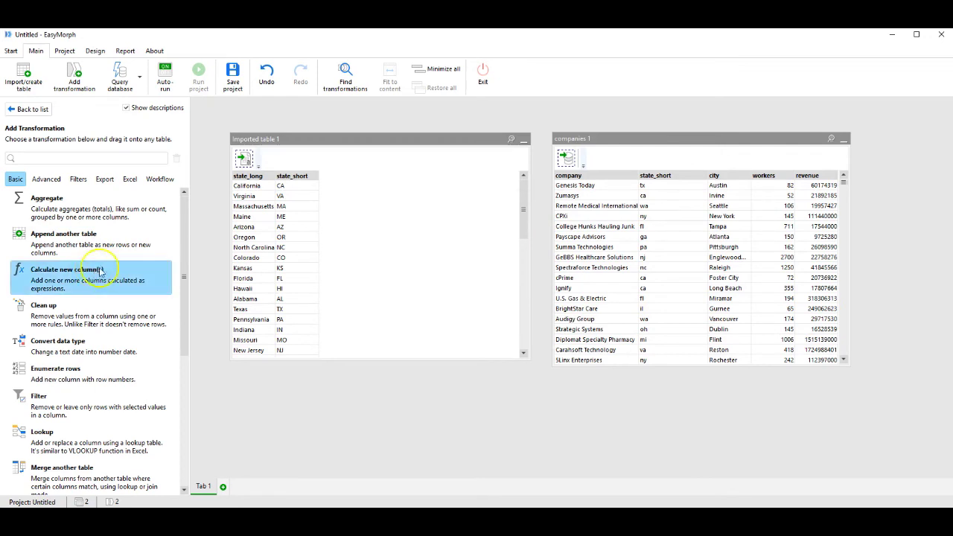
left_click_drag(103, 271, 596, 228)
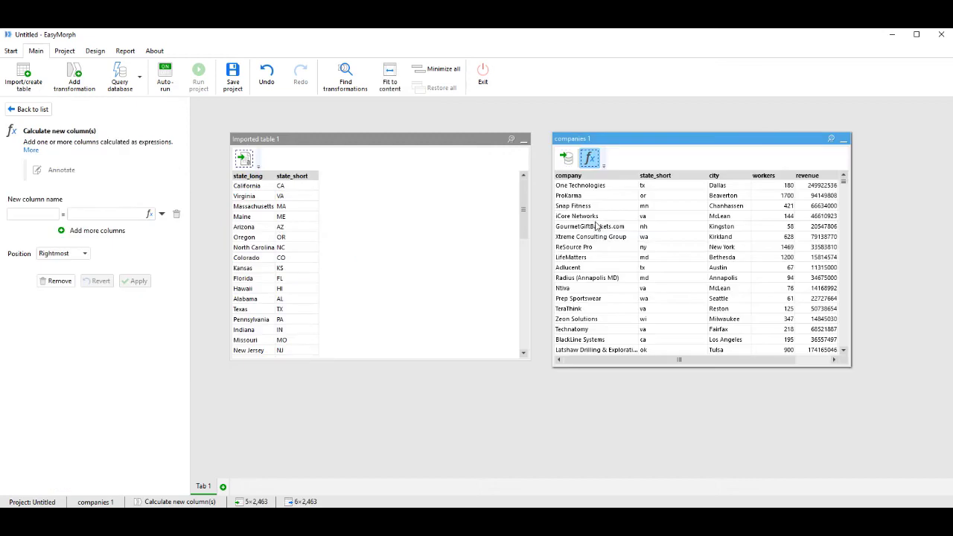
Step: Name the new calculated column 'Revenue per Worker'
left_click(567, 157)
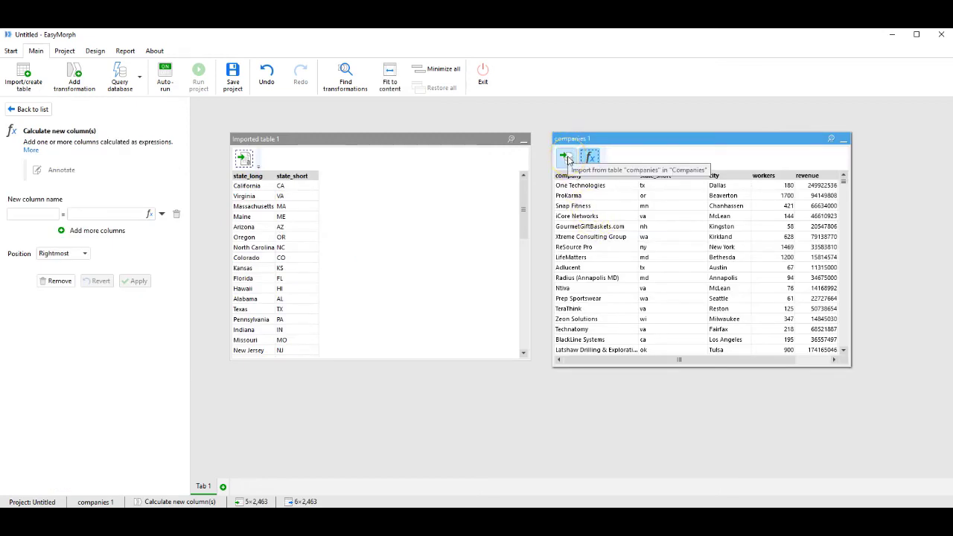
left_click(590, 158)
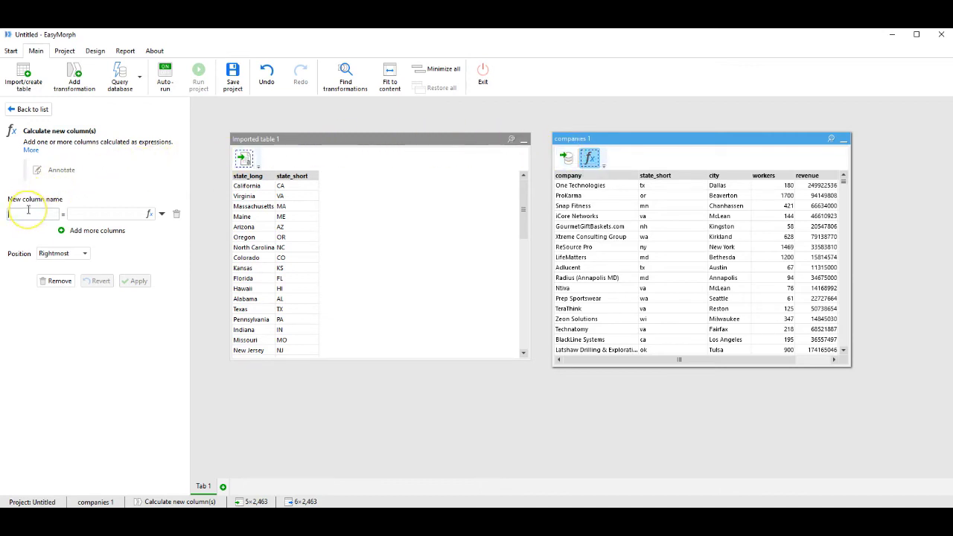
type("Revenue per")
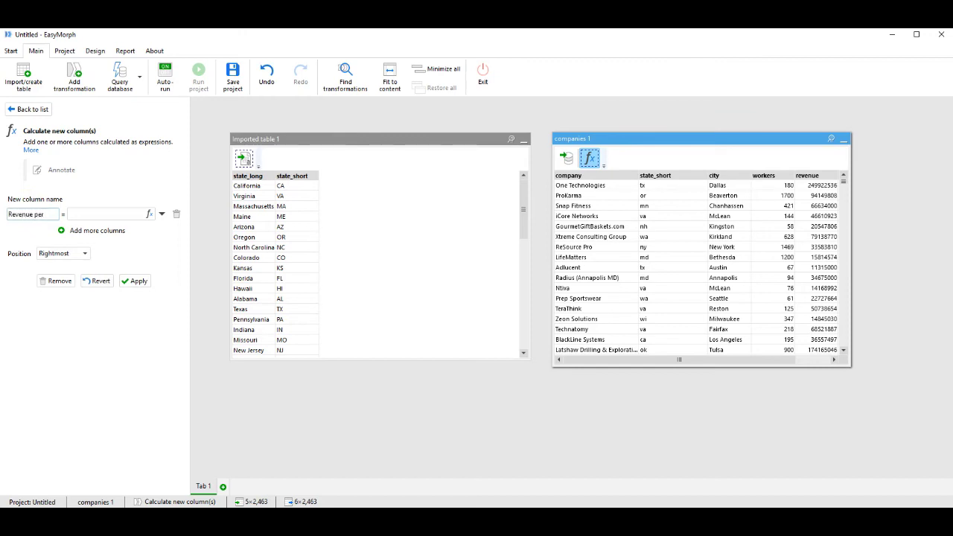
type(" Worker")
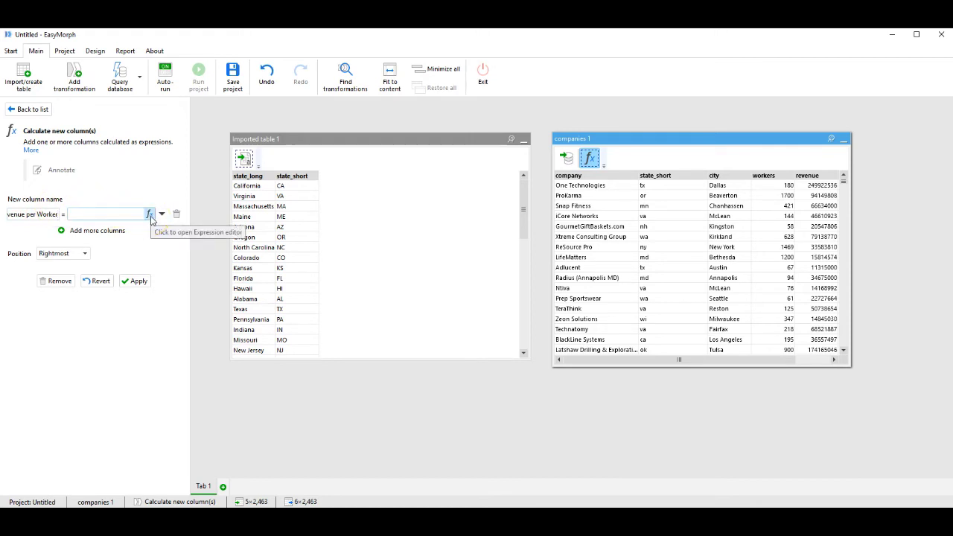
Step: Set the Revenue per Worker expression to [revenue] / [workers]
left_click(149, 215)
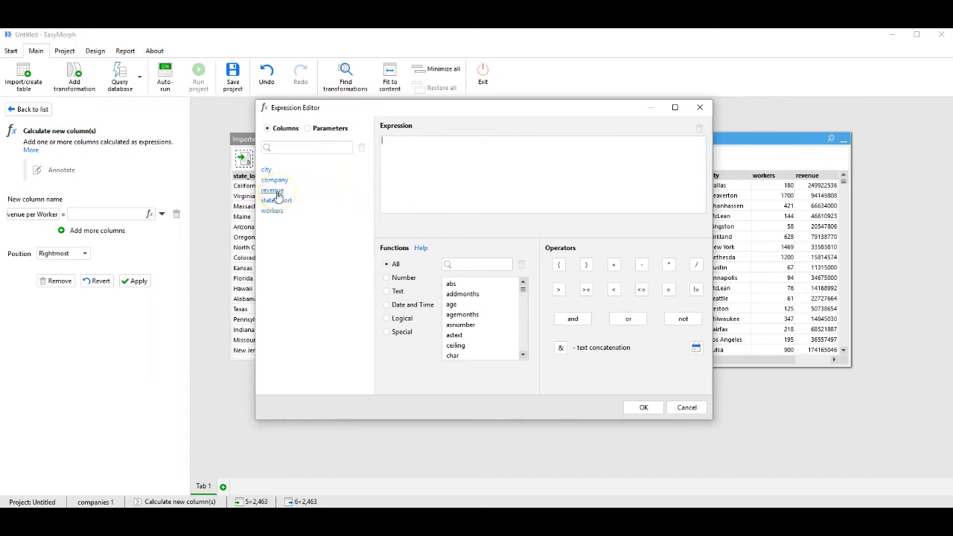
left_click(274, 191)
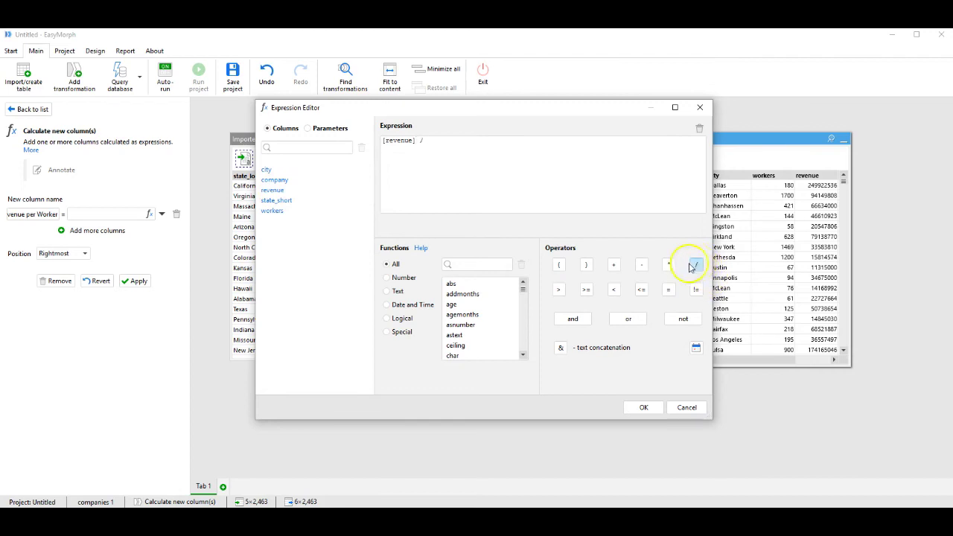
left_click(272, 210)
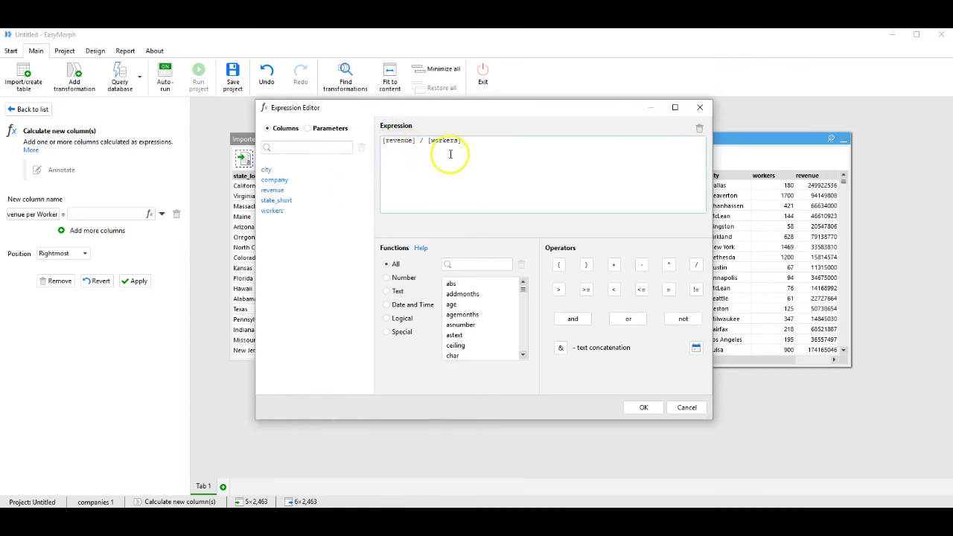
left_click(645, 407)
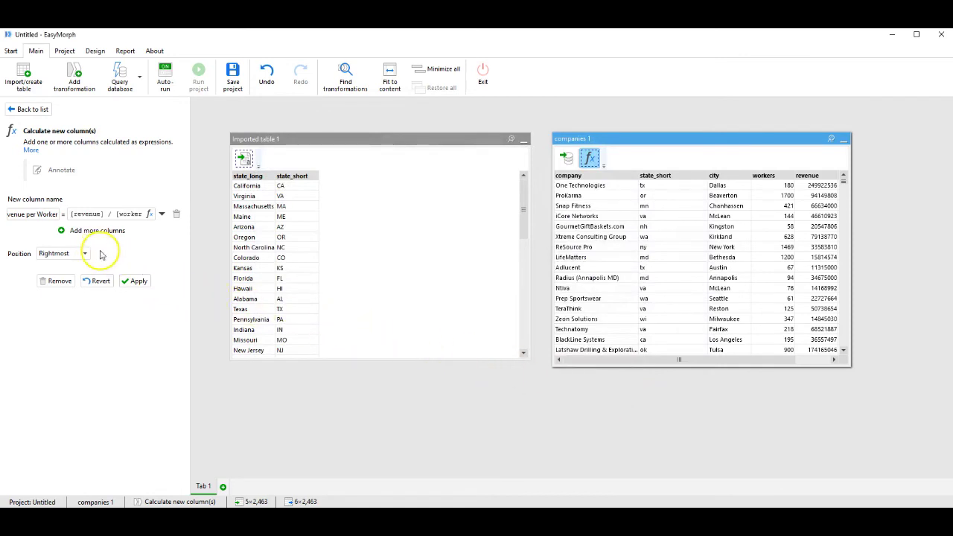
Step: Apply the Revenue per Worker calculation to companies 1
left_click(47, 216)
left_click(70, 214)
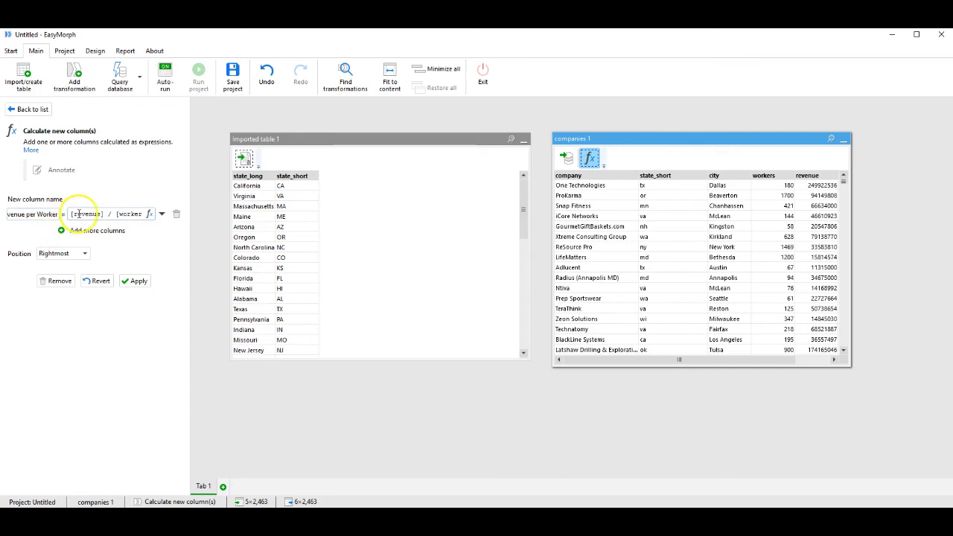
left_click(137, 287)
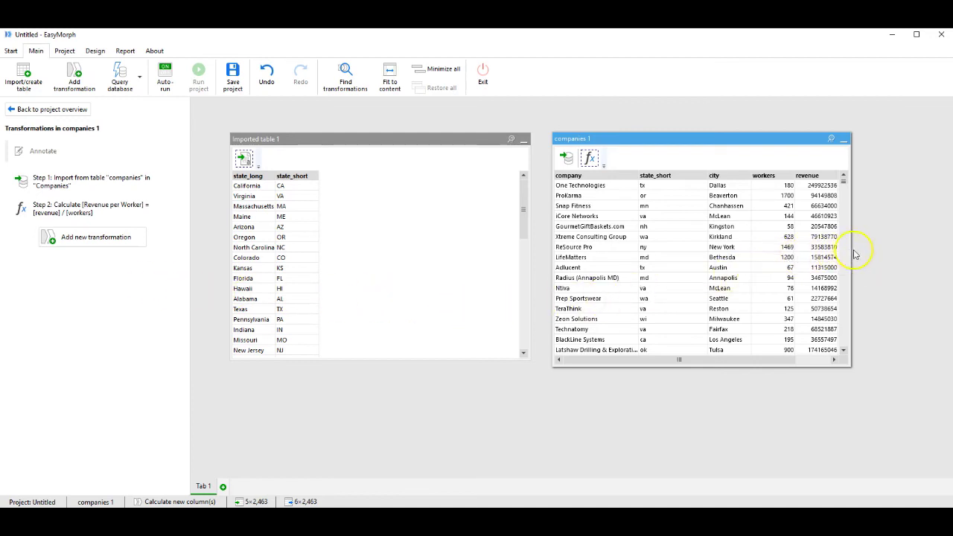
Step: Widen companies 1 and format Revenue per Worker as whole numbers with the 1000 format
left_click_drag(851, 249, 898, 256)
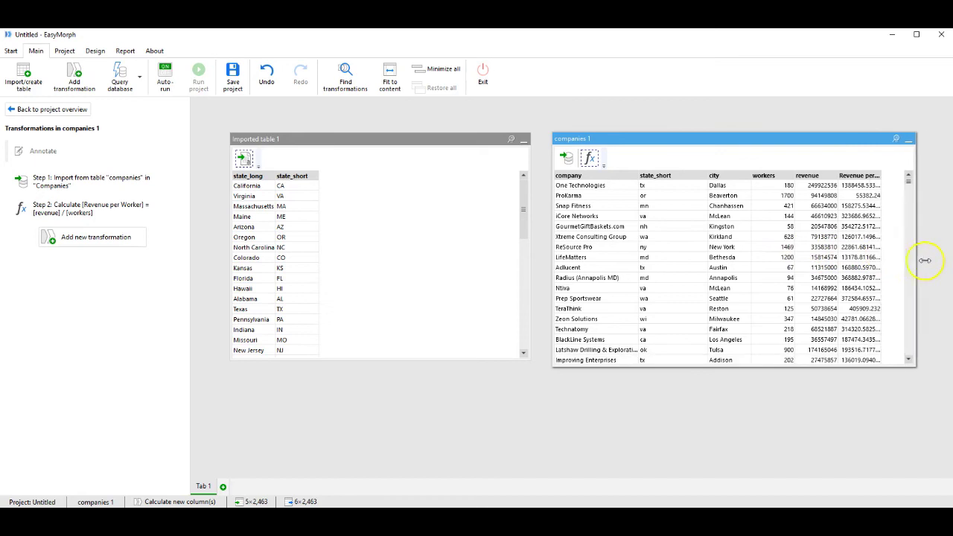
left_click_drag(924, 260, 939, 261)
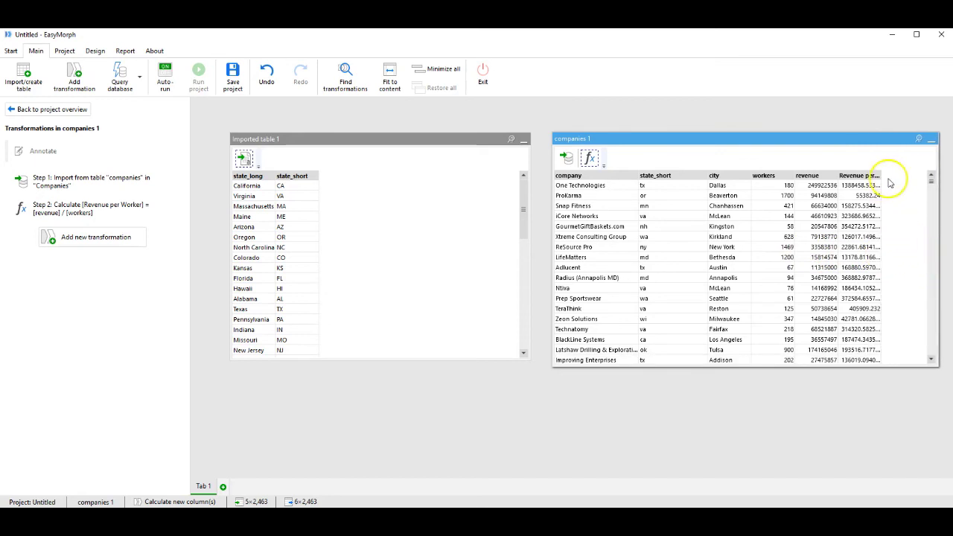
left_click_drag(880, 175, 912, 176)
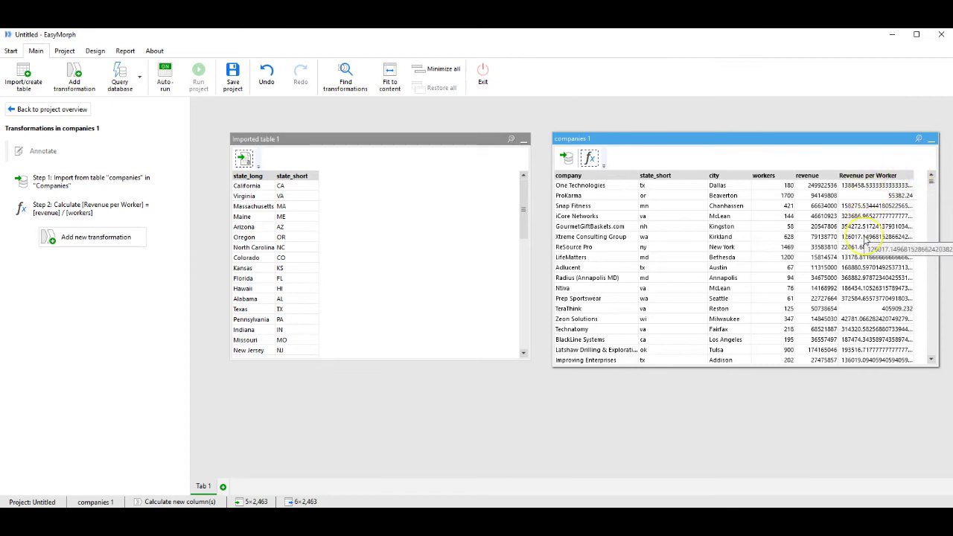
left_click(864, 177)
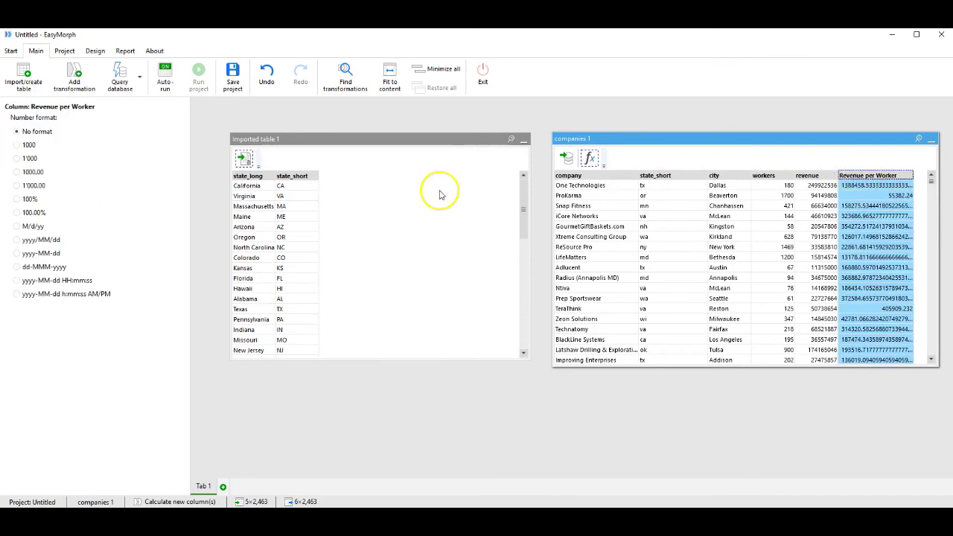
left_click(16, 145)
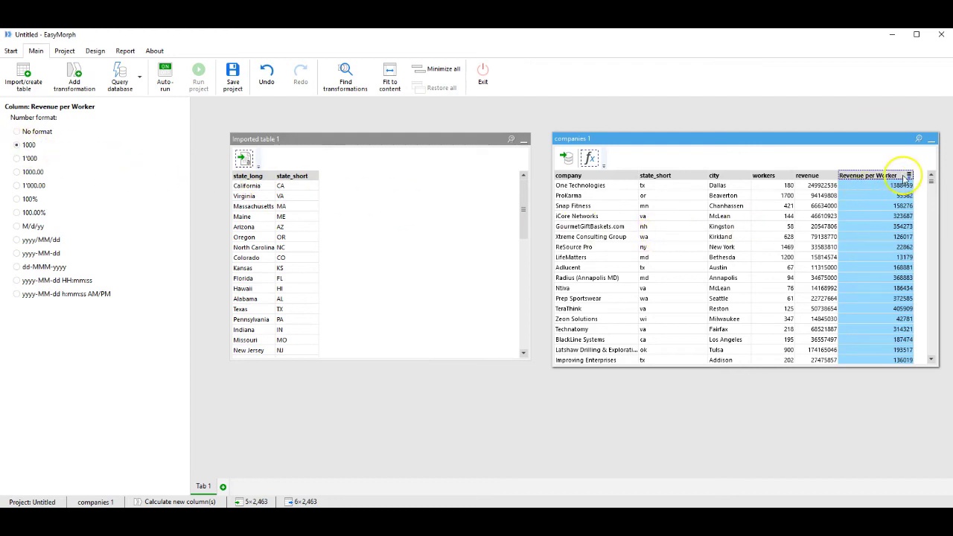
left_click_drag(913, 175, 884, 175)
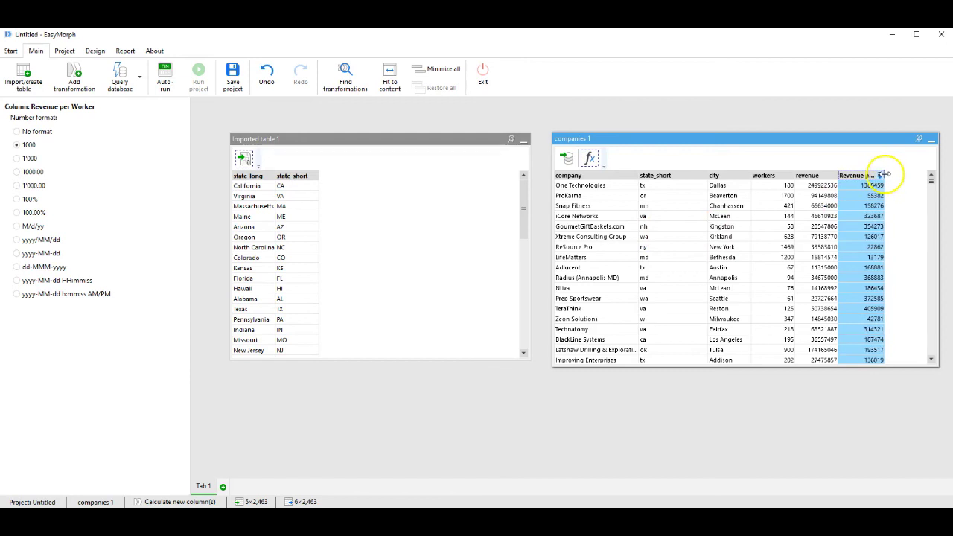
Step: Apply Modify > Uppercase to the state_short column so codes become upper([state_short])
left_click(658, 178)
left_click(657, 179)
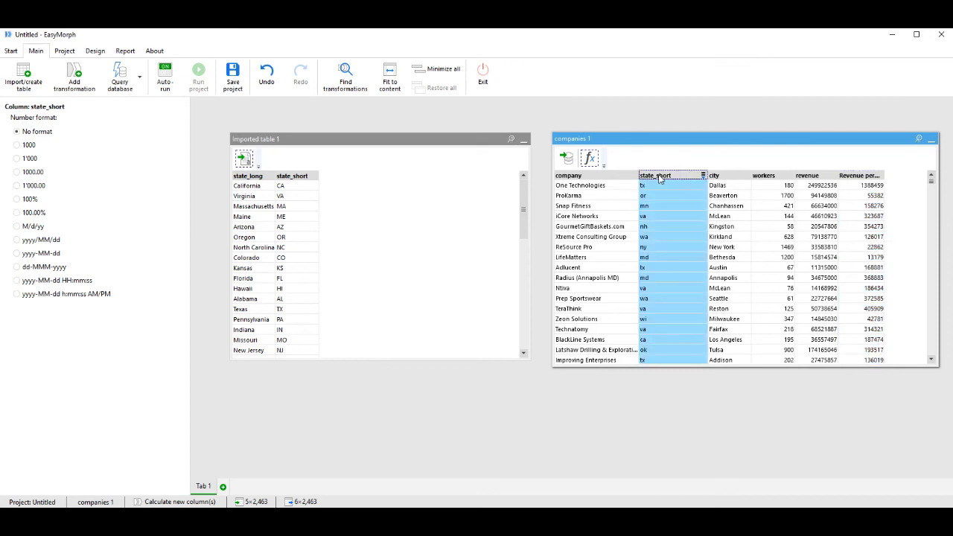
left_click(703, 177)
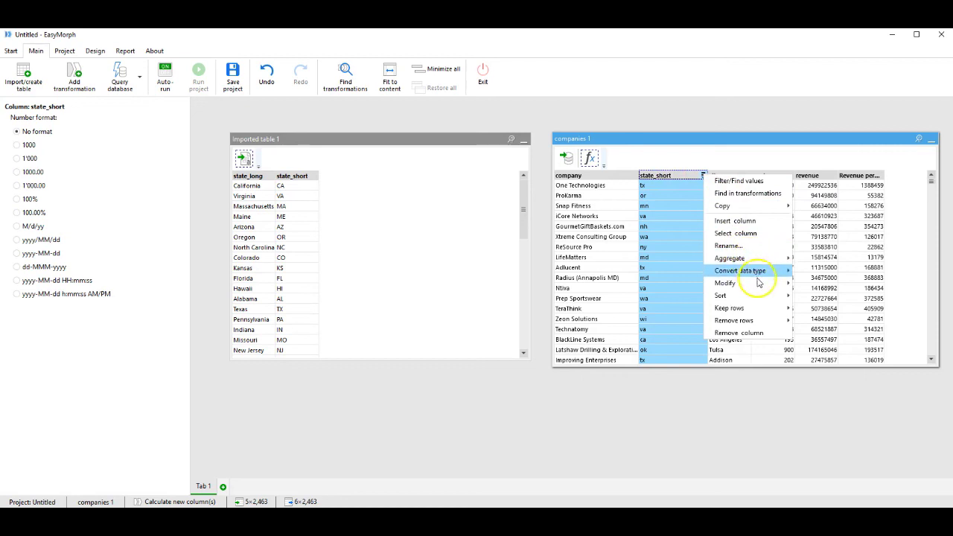
mouse_move(774, 284)
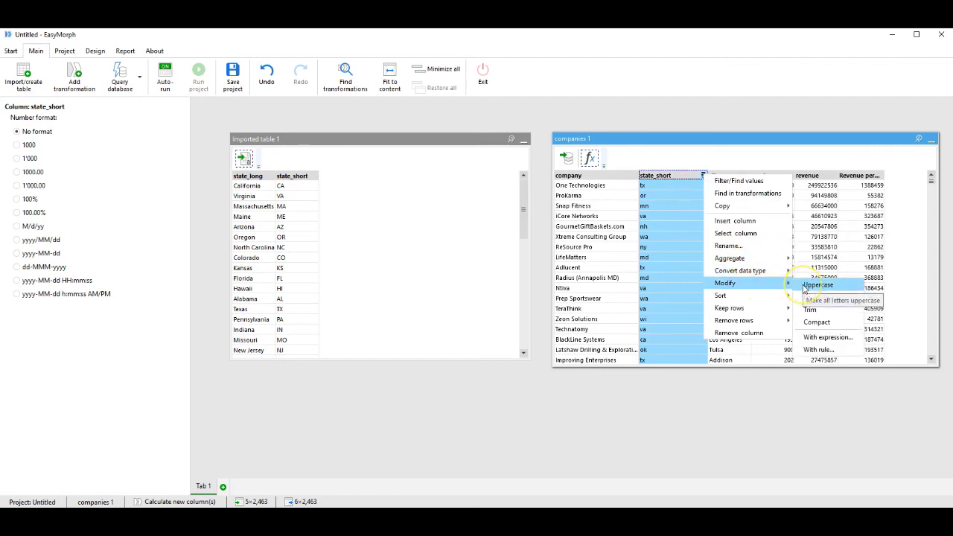
left_click(803, 288)
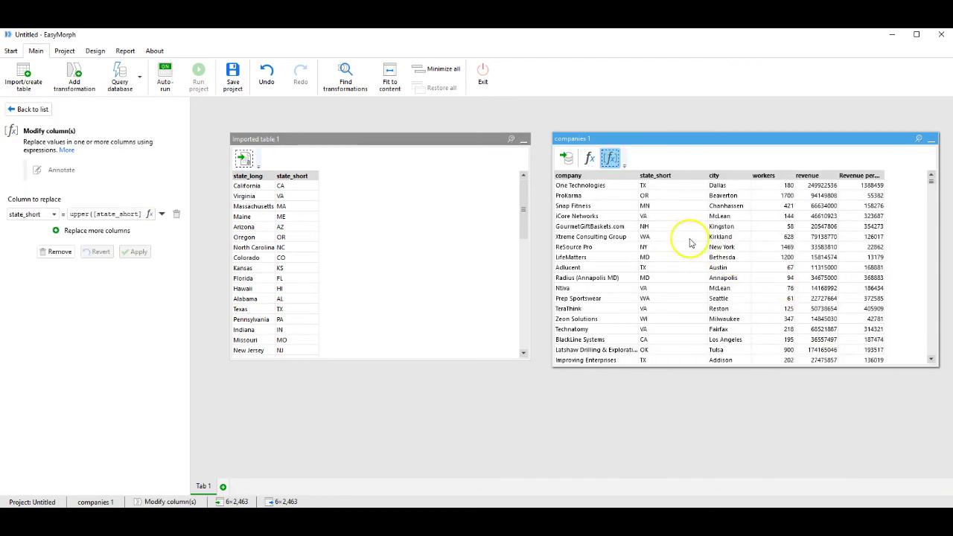
mouse_move(662, 180)
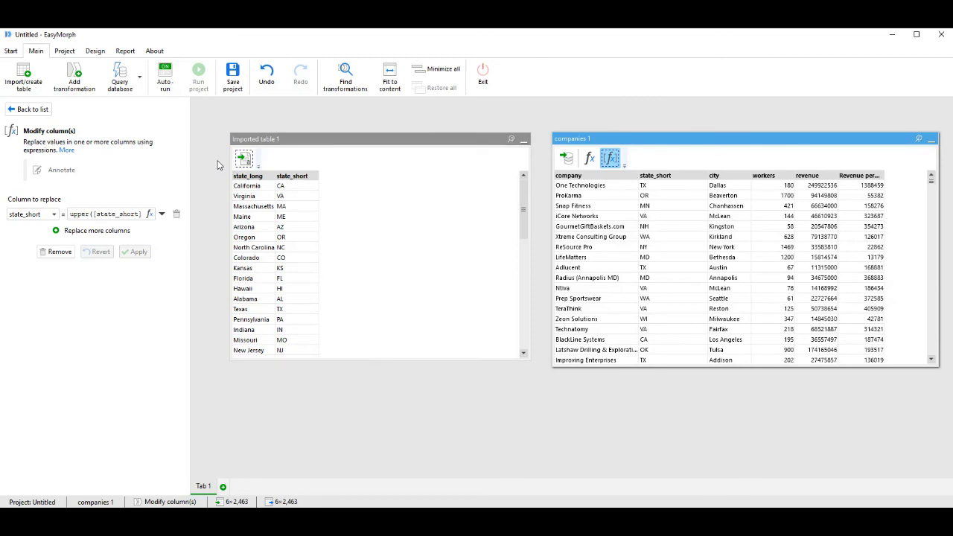
left_click(567, 159)
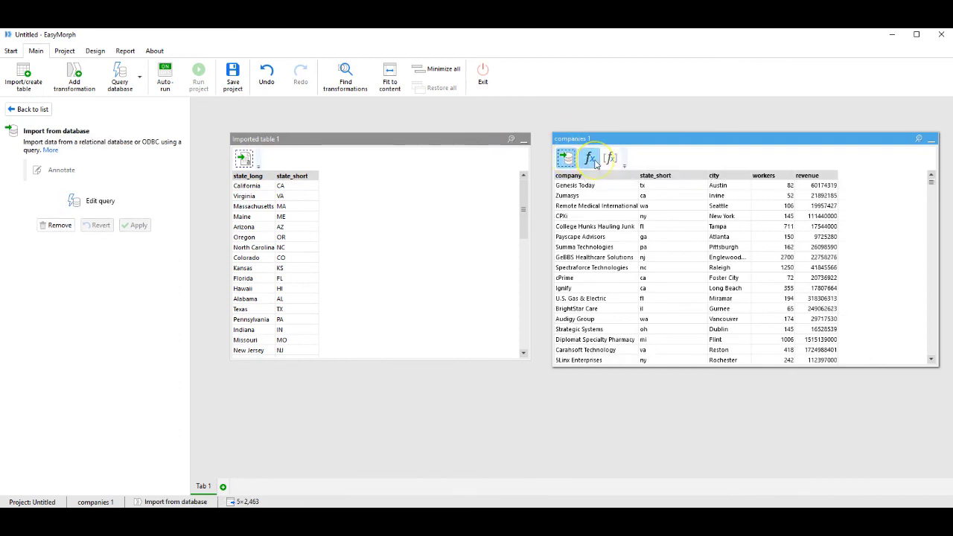
left_click(591, 160)
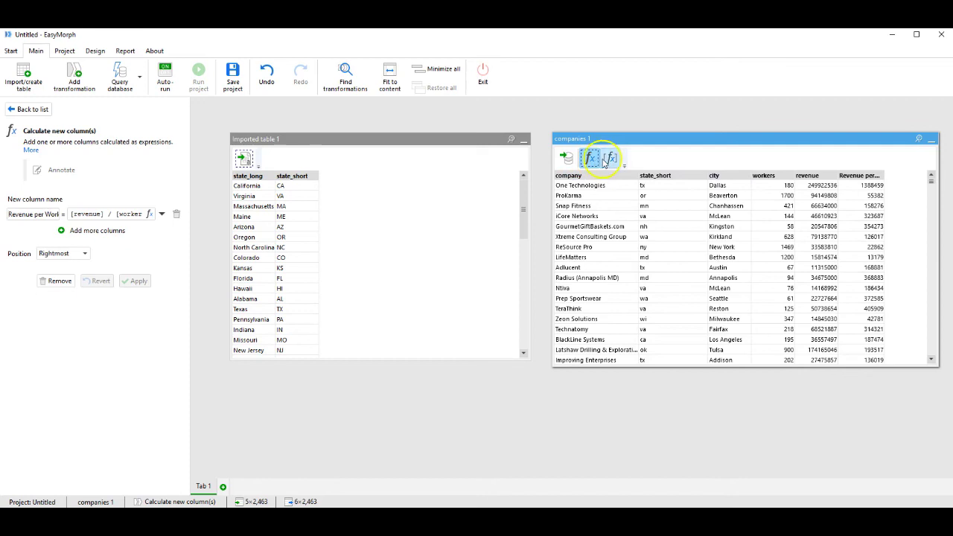
left_click(609, 159)
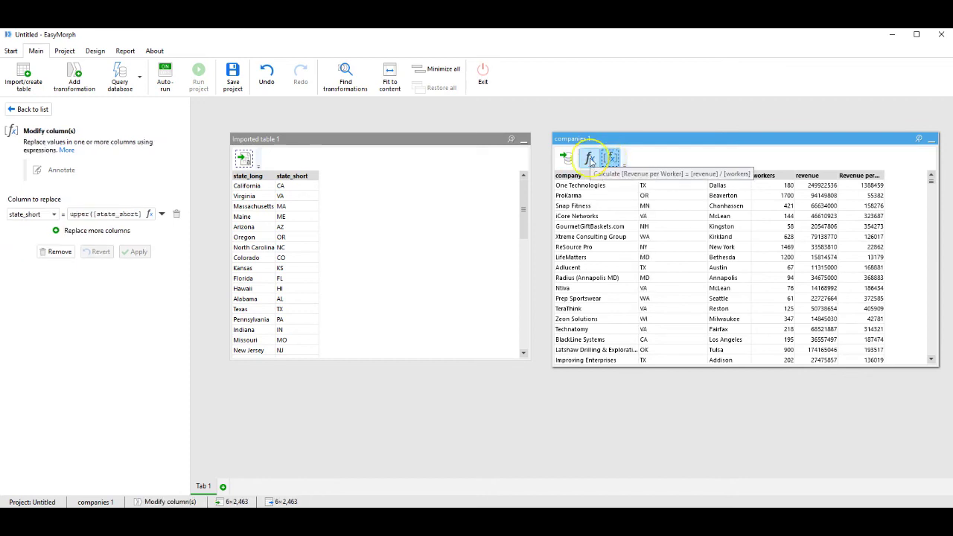
left_click(611, 160)
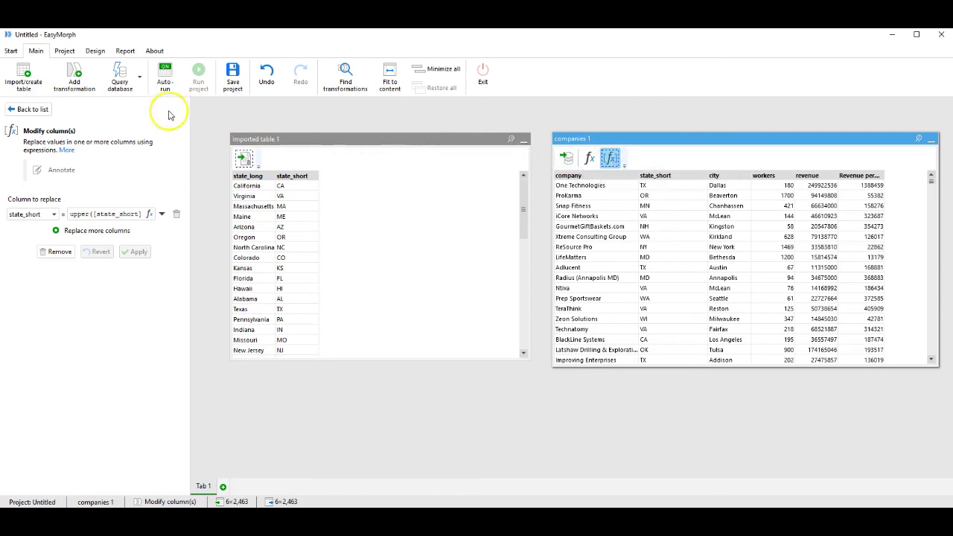
Step: Merge state_long from Imported table 1 into companies 1, matching on state_short
left_click(75, 78)
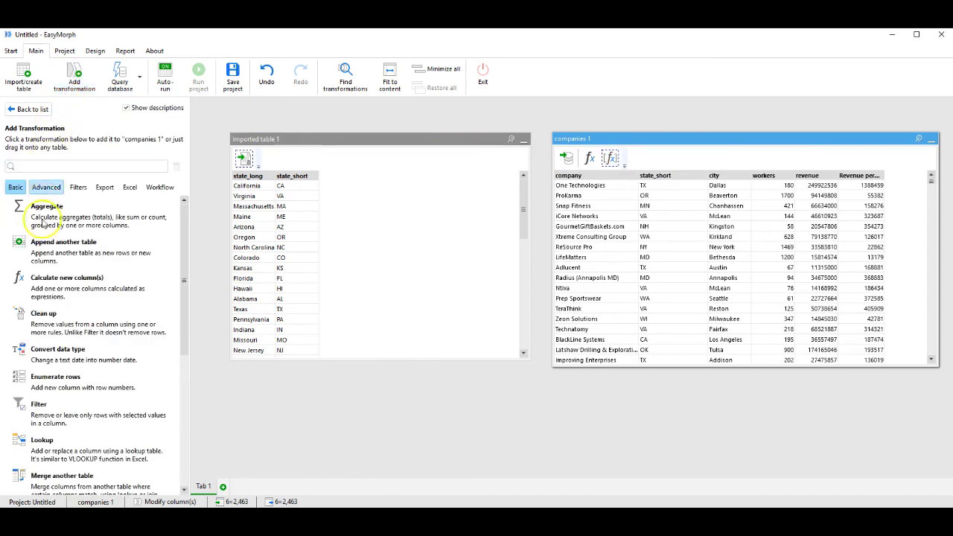
left_click(43, 482)
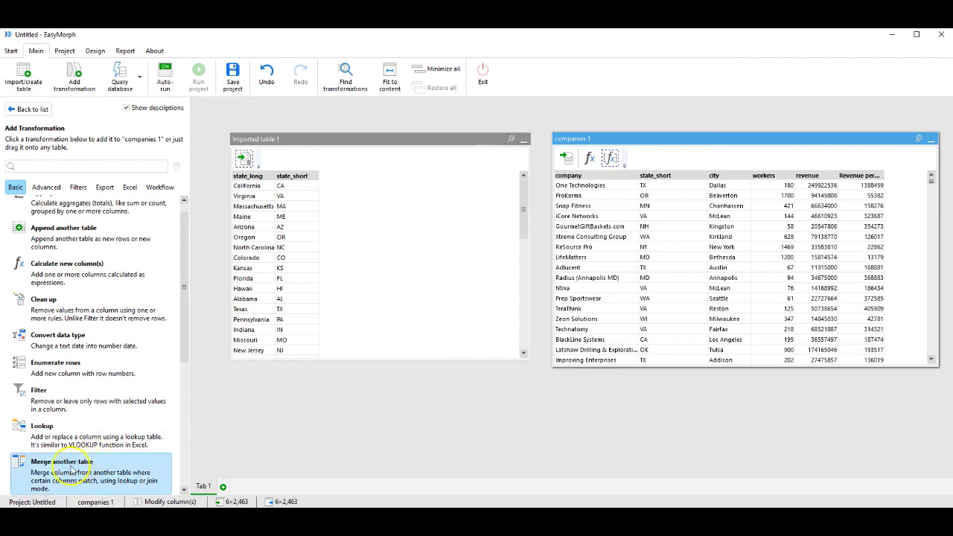
left_click_drag(72, 469, 598, 254)
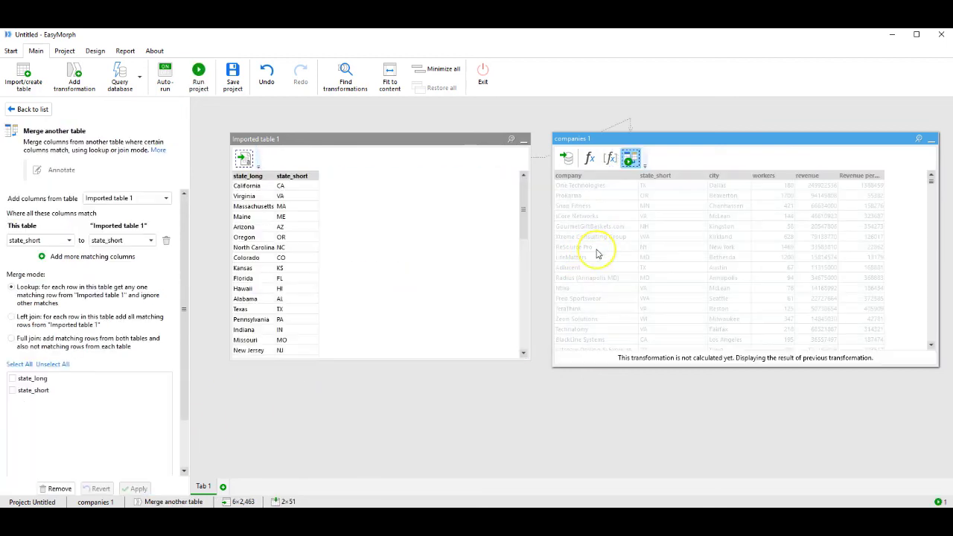
left_click(13, 379)
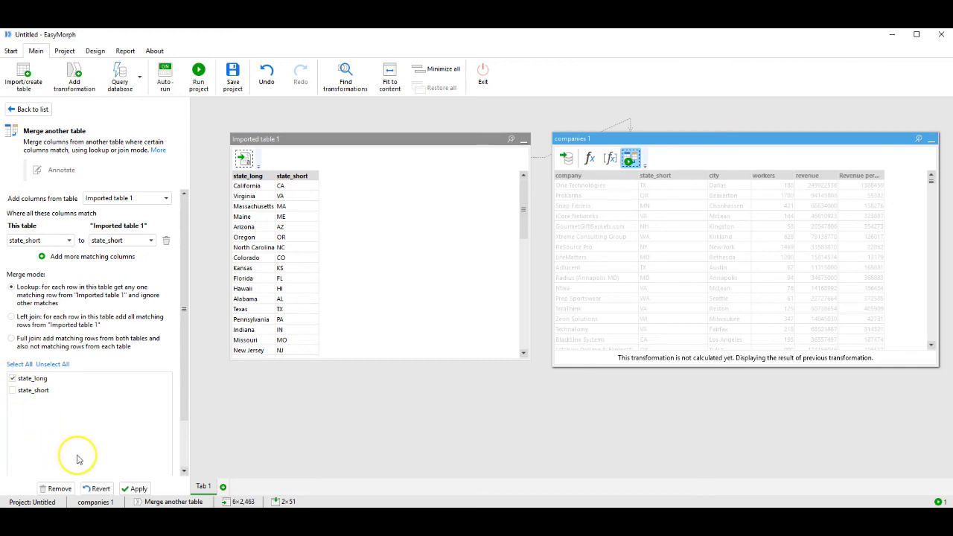
left_click(130, 489)
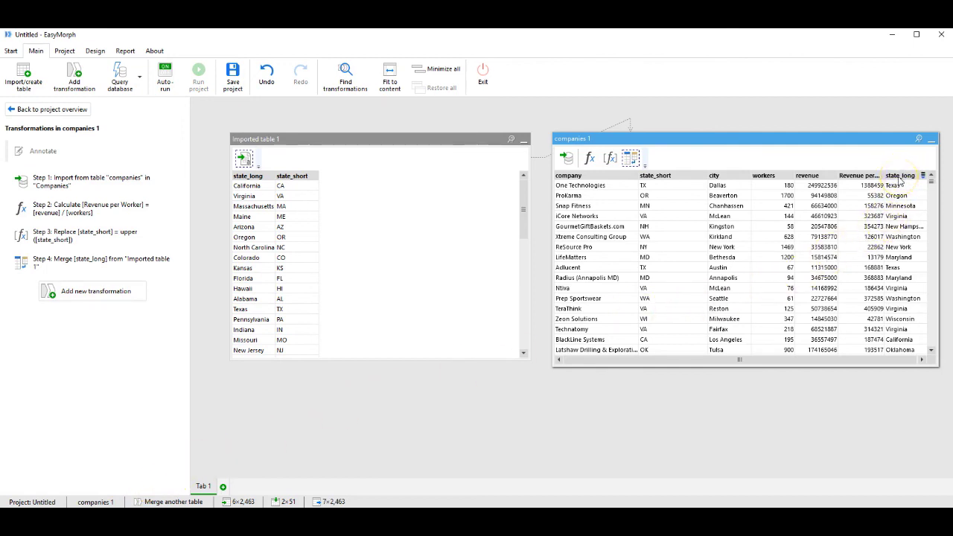
Step: Rearrange the tables on the canvas and select companies 1 to show its steps
left_click_drag(899, 179, 510, 347)
left_click(557, 171)
left_click_drag(461, 155, 419, 141)
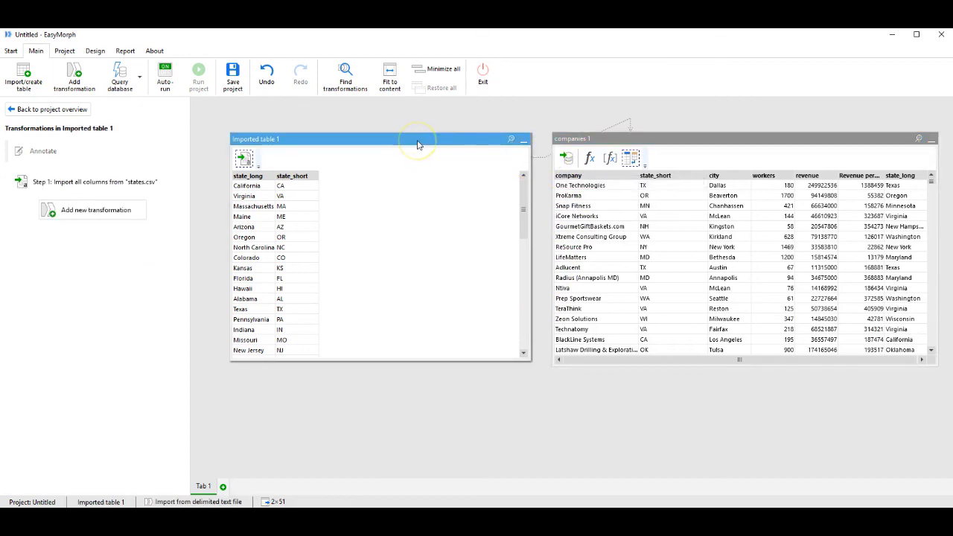
left_click(570, 145)
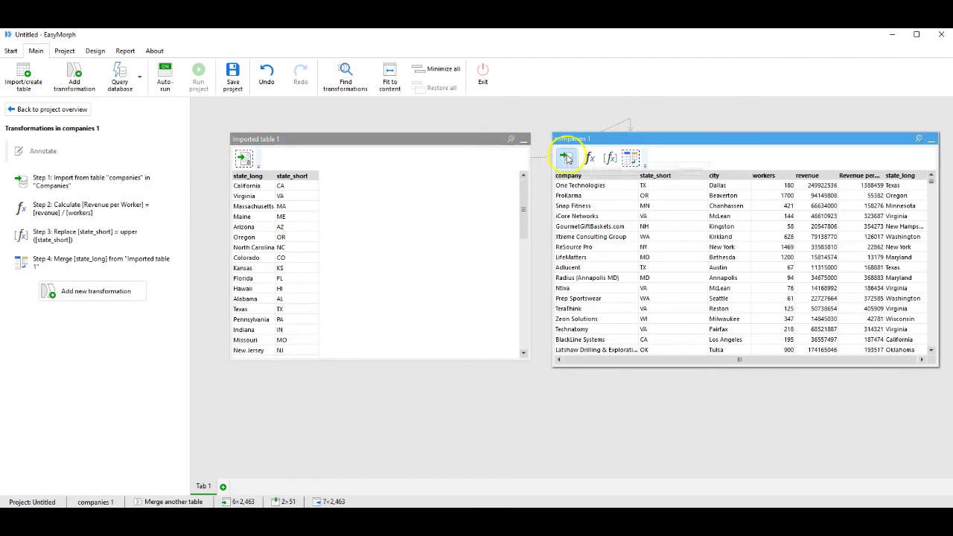
Step: Review companies 1 after import, Revenue per Worker, uppercasing, and the state_long merge
left_click(600, 156)
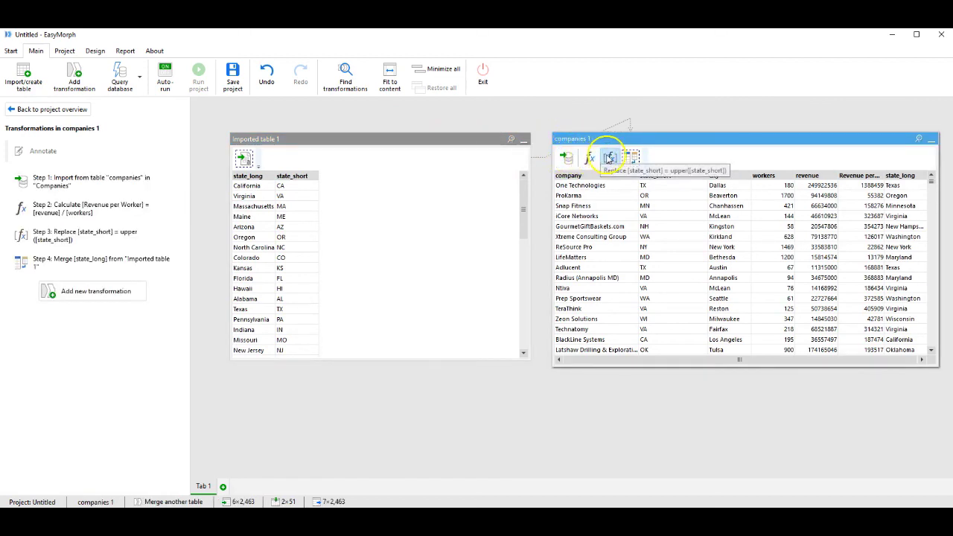
left_click(565, 158)
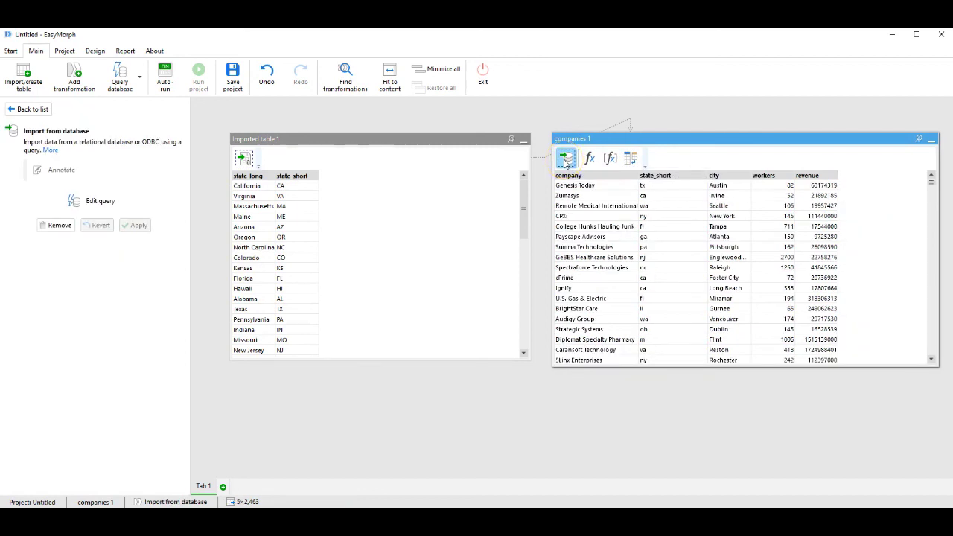
left_click(589, 159)
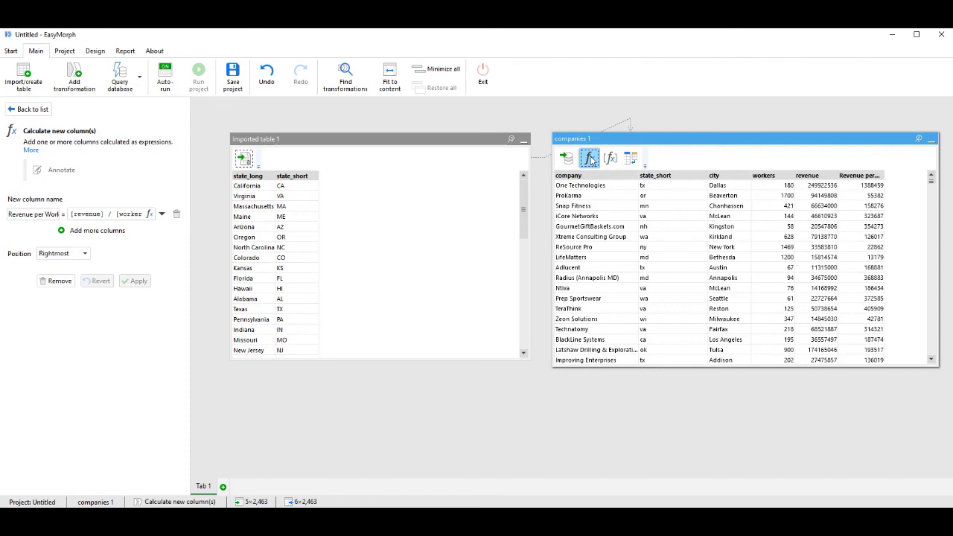
left_click(609, 157)
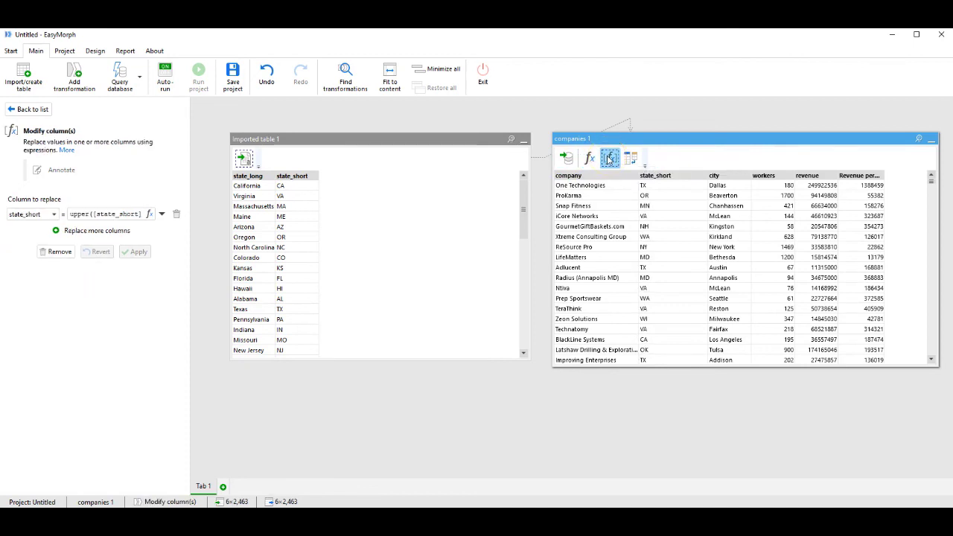
left_click(630, 158)
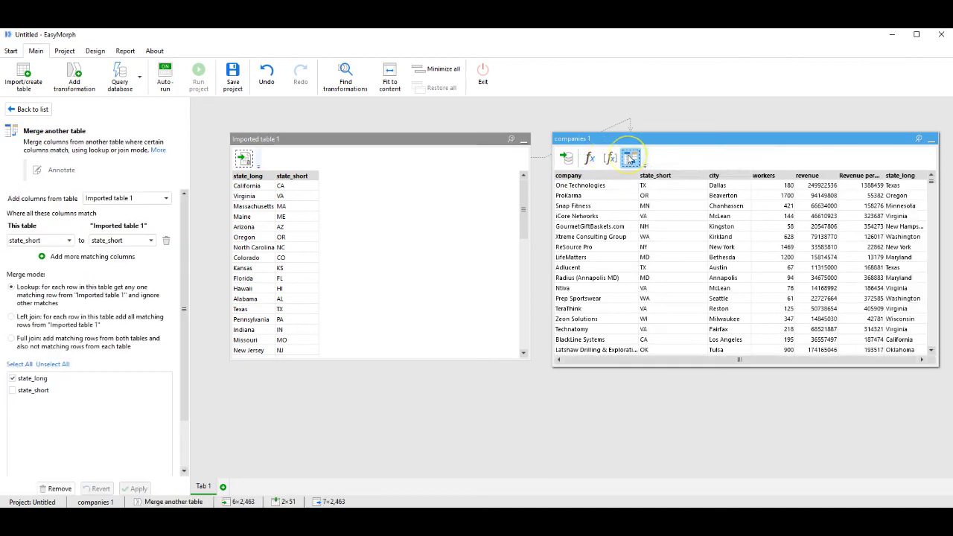